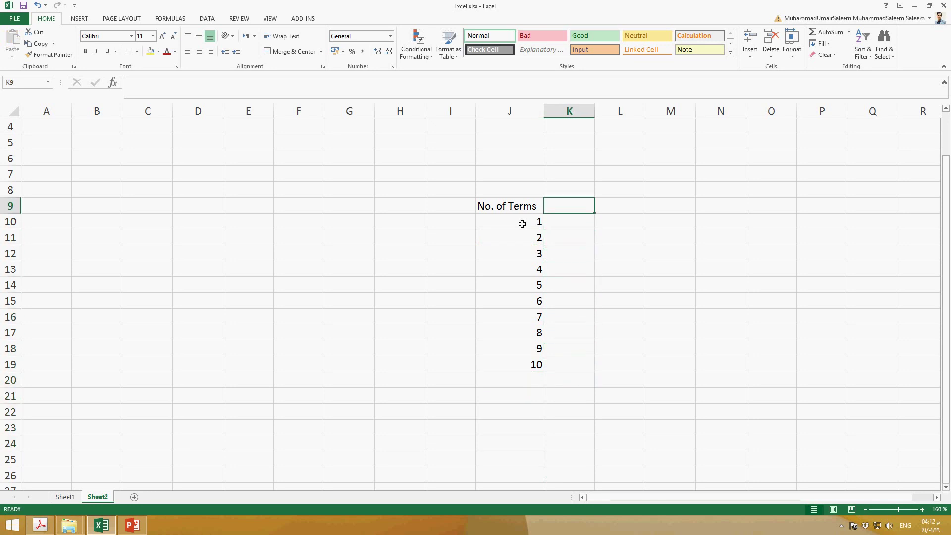
Enter the header X in cell K9 and the value 0.5 in K10
type("ex")
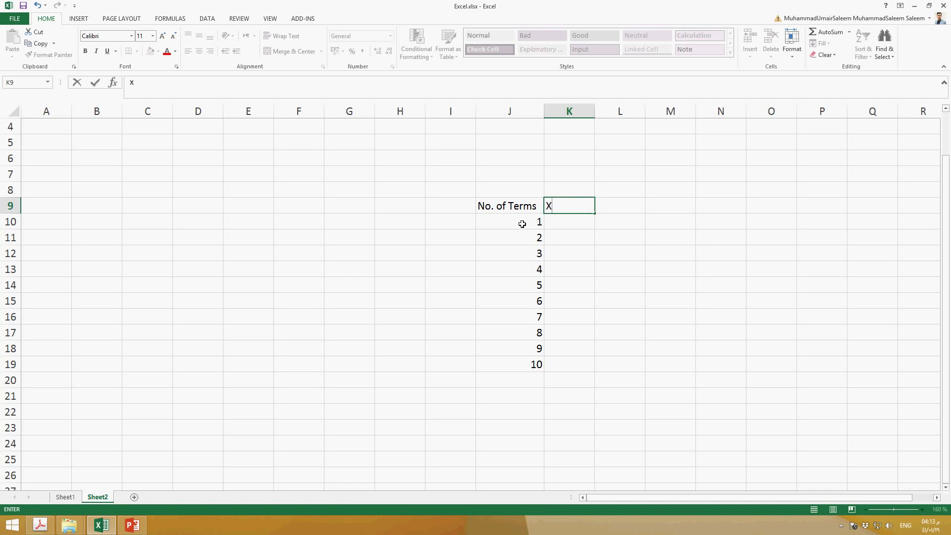
key("Return")
type("0.5")
key("Return")
Copy the 0.5 from K10 into cells K11 through K19
key("Up")
key("ctrl+c")
key("Down")
key("shift+Down")
key("shift+Down")
key("shift+Down")
key("shift+Down")
key("shift+Down")
key("shift+Down")
key("shift+Down")
key("shift+Down")
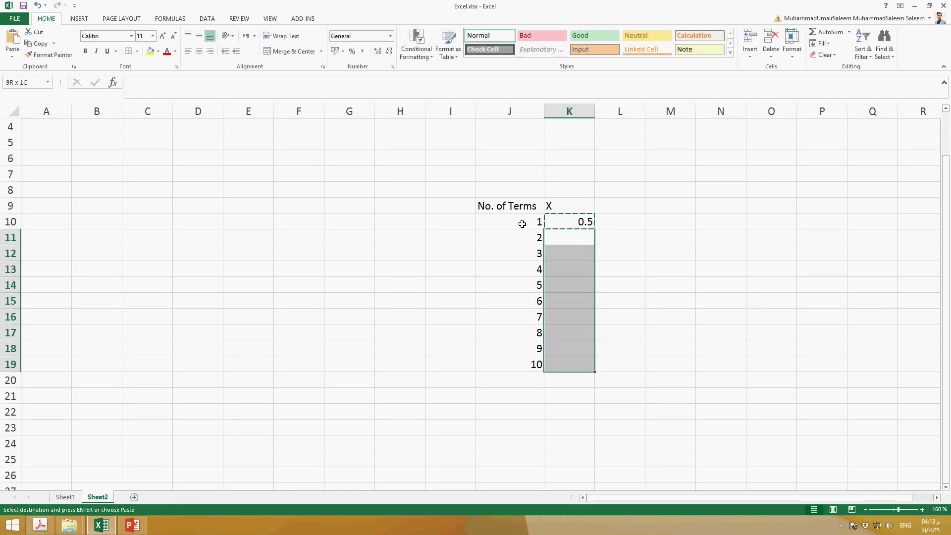
key("ctrl+v")
key("Up")
key("Down")
key("Down")
key("Down")
key("Down")
key("Down")
key("Down")
key("Down")
key("Down")
key("Down")
key("Down")
key("Up")
key("Up")
key("Up")
key("Up")
key("Up")
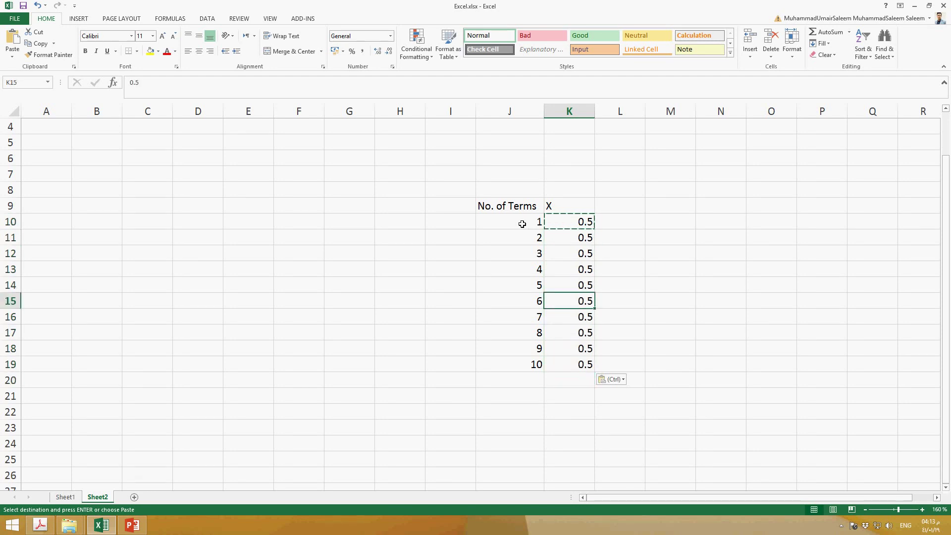
key("Up")
key("Up")
key("Up")
key("Up")
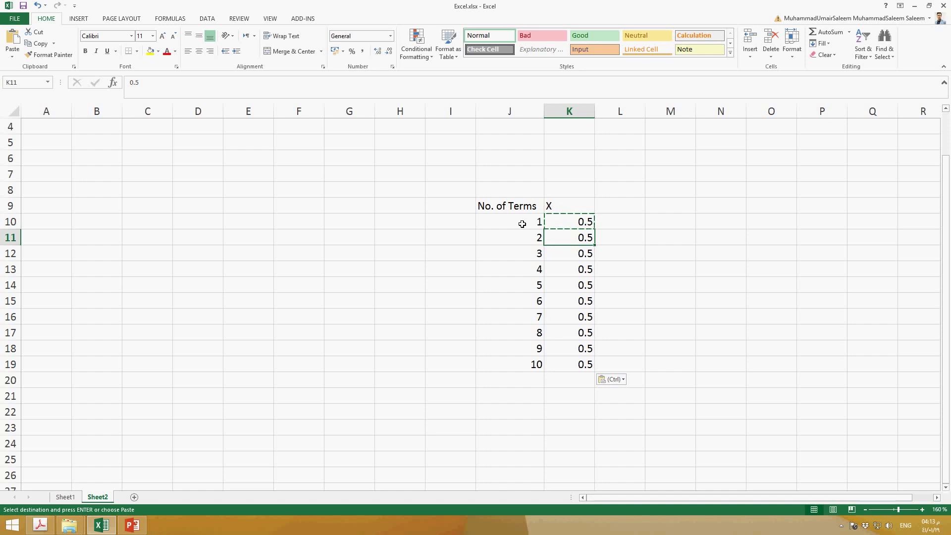
double_click(540, 207)
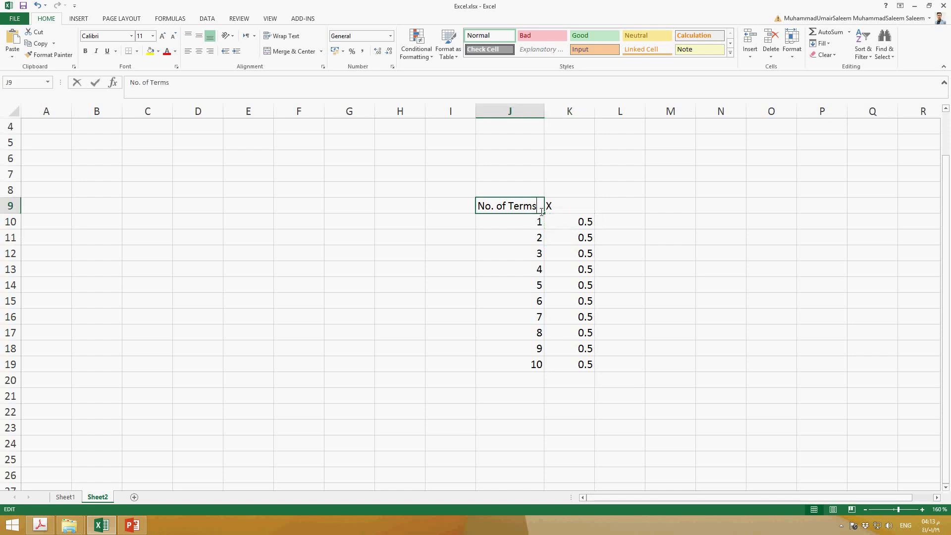
left_click(624, 208)
left_click_drag(510, 206, 580, 363)
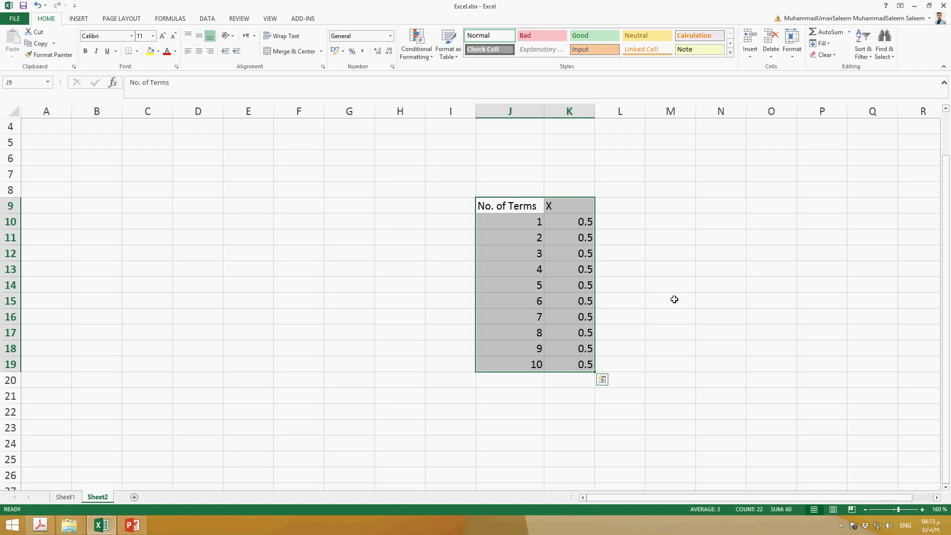
left_click(636, 292)
Center the X and No. of Terms columns horizontally, including their headers, in rows 9 to 19
left_click_drag(565, 218, 579, 348)
left_click_drag(578, 206, 586, 365)
key("ctrl+e")
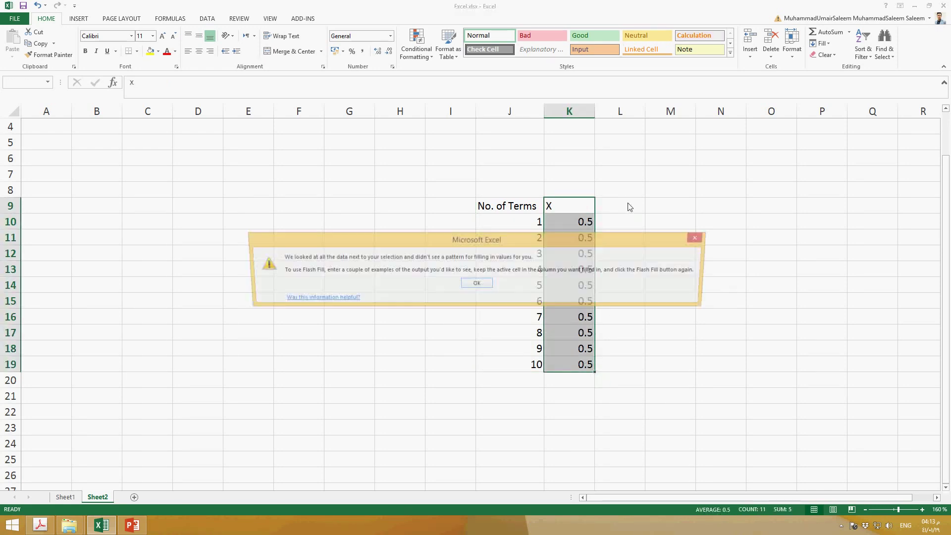
left_click(477, 284)
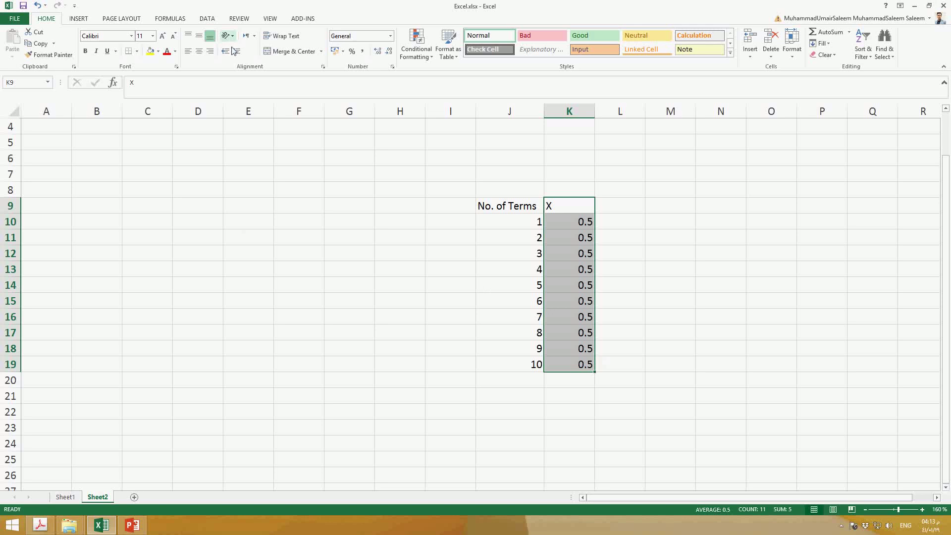
left_click(198, 51)
left_click_drag(491, 208, 499, 365)
left_click(198, 52)
Enter the header ex in cell L9, next to X
left_click(622, 209)
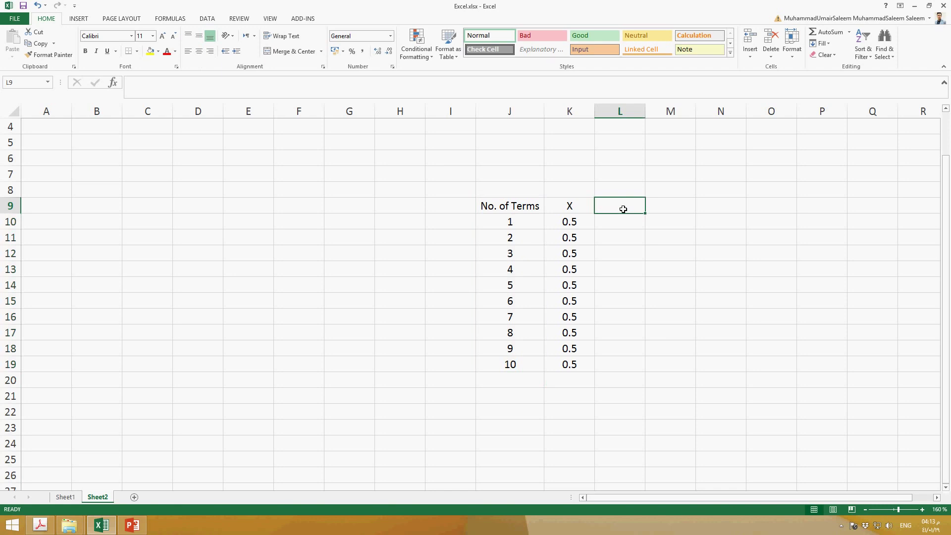
type("ex")
key("Return")
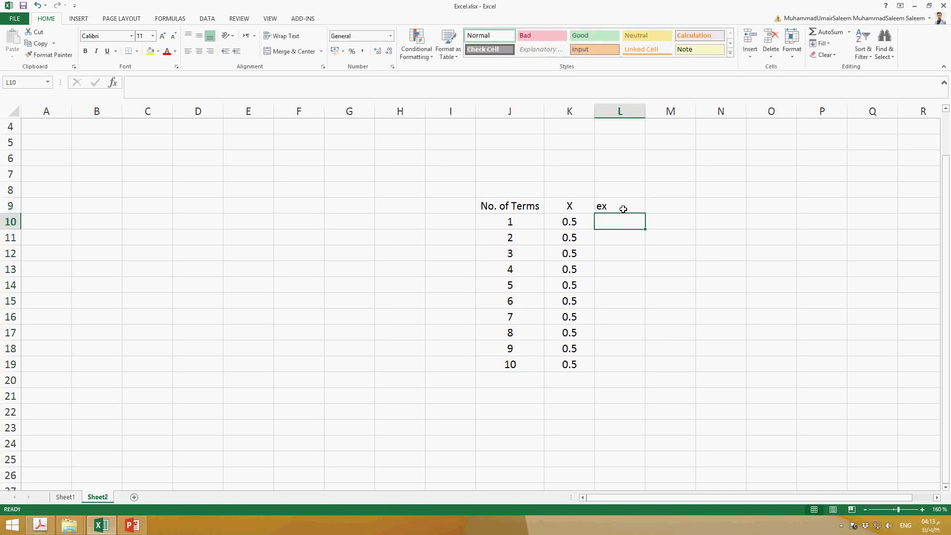
Check the first term of the exponential series in Text Book.pdf in Adobe Acrobat and enter 1 in cell L10 in Excel
type("=")
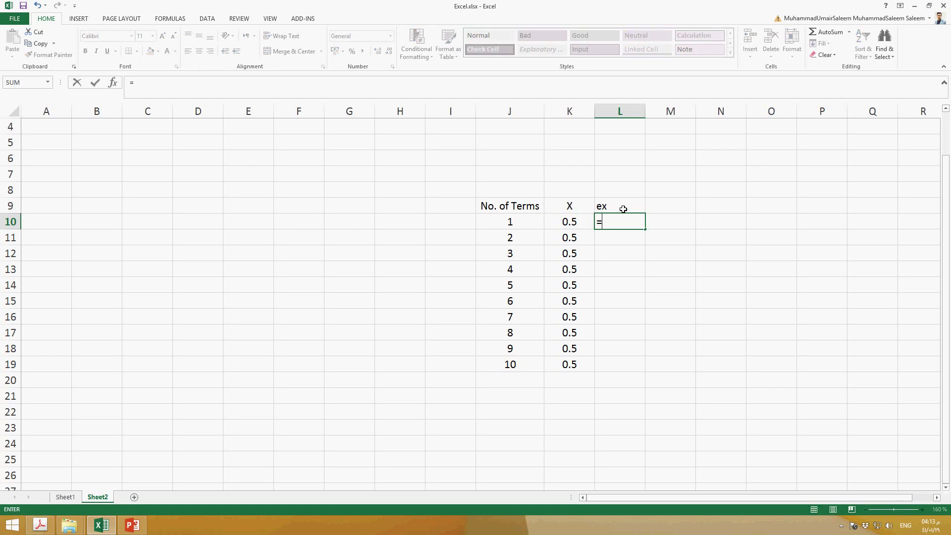
mouse_move(91, 530)
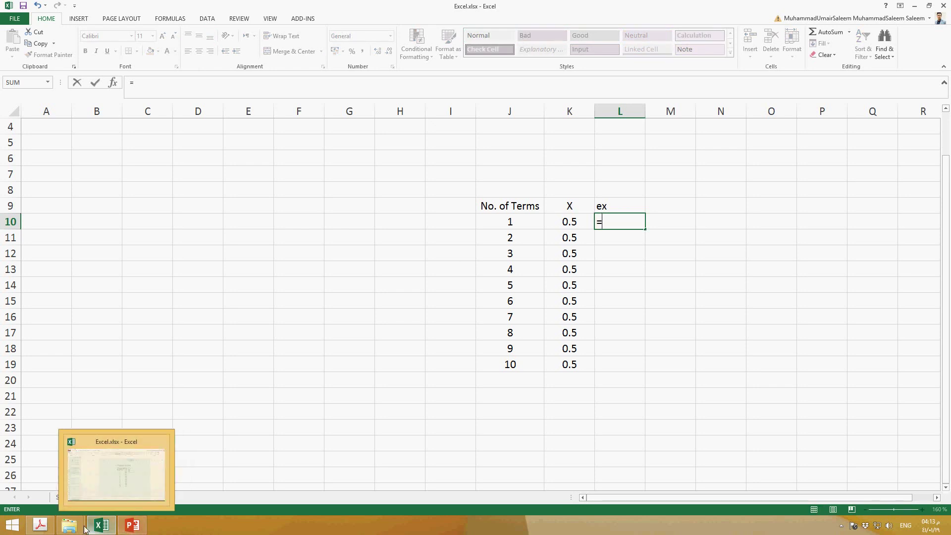
left_click(64, 475)
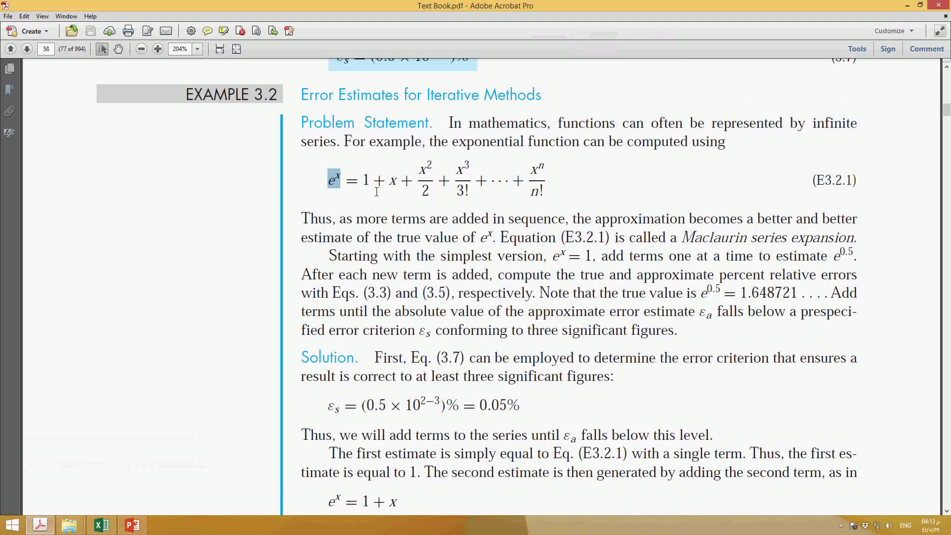
left_click_drag(377, 191, 347, 186)
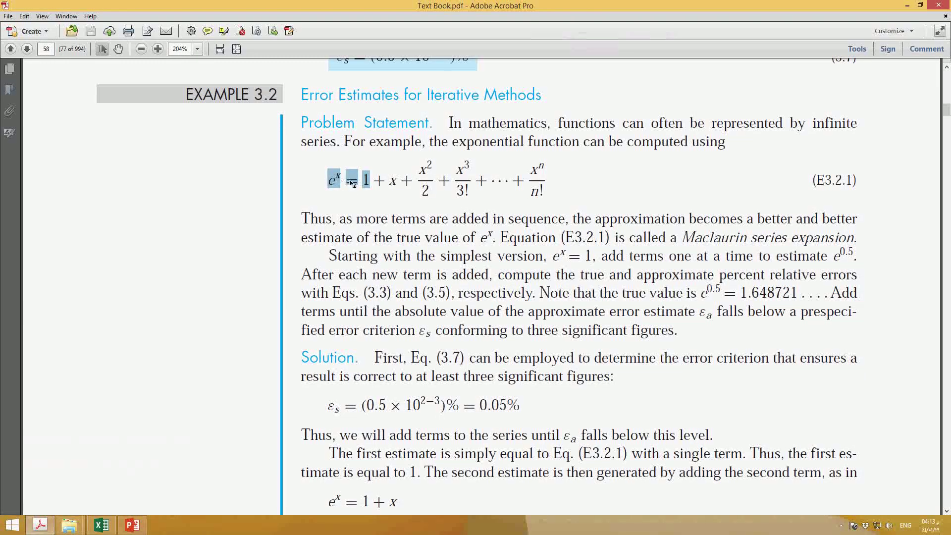
left_click(908, 4)
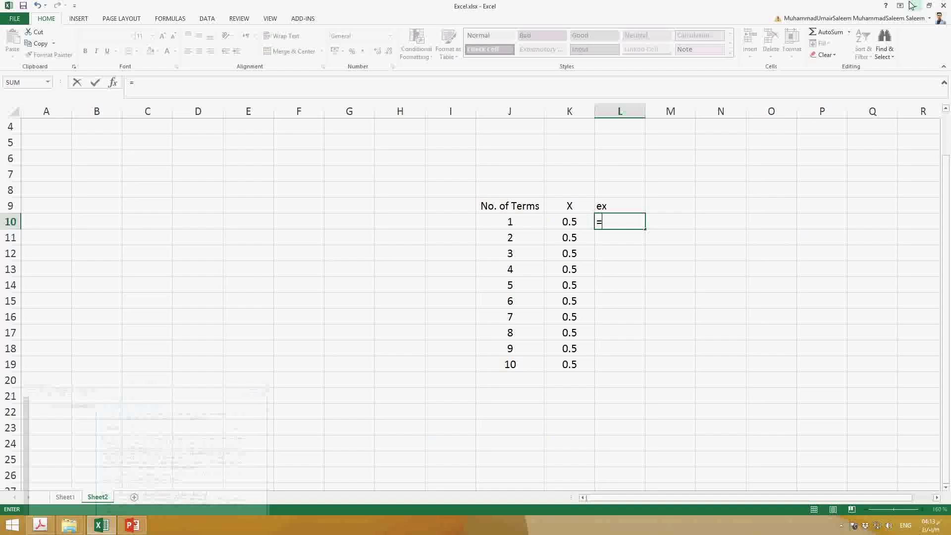
key("BackSpace")
type("1")
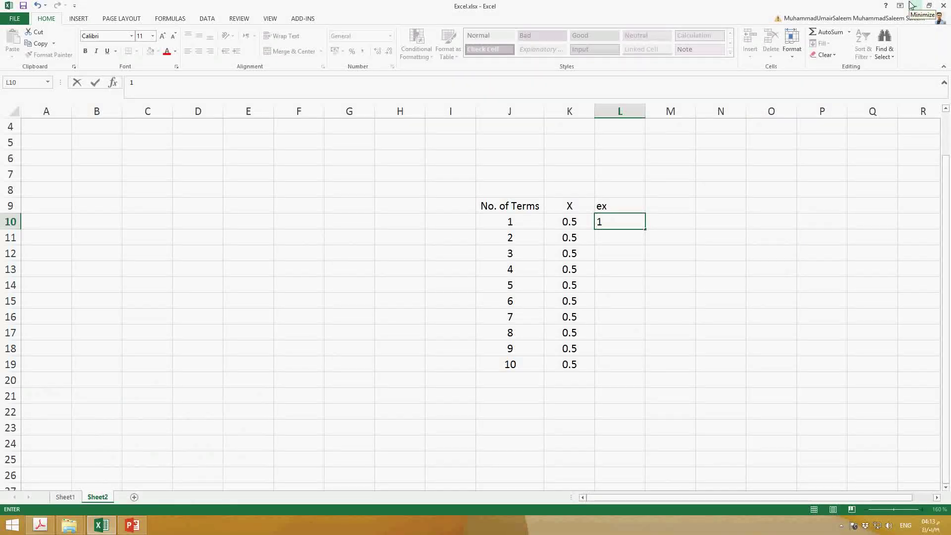
key("Return")
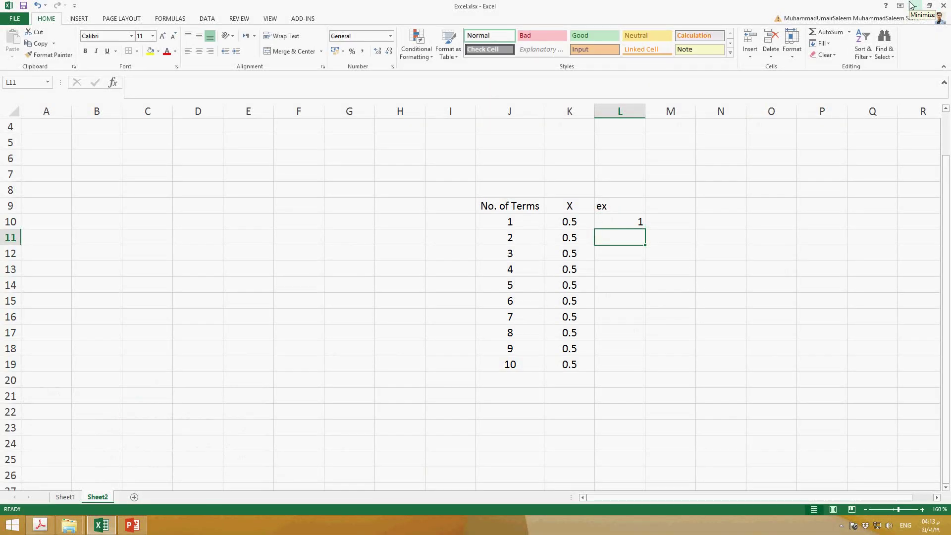
Begin the formula in L11 as =L10+ in Excel, reviewing the first three terms of the series in Text Book.pdf in Adobe Acrobat
type("=")
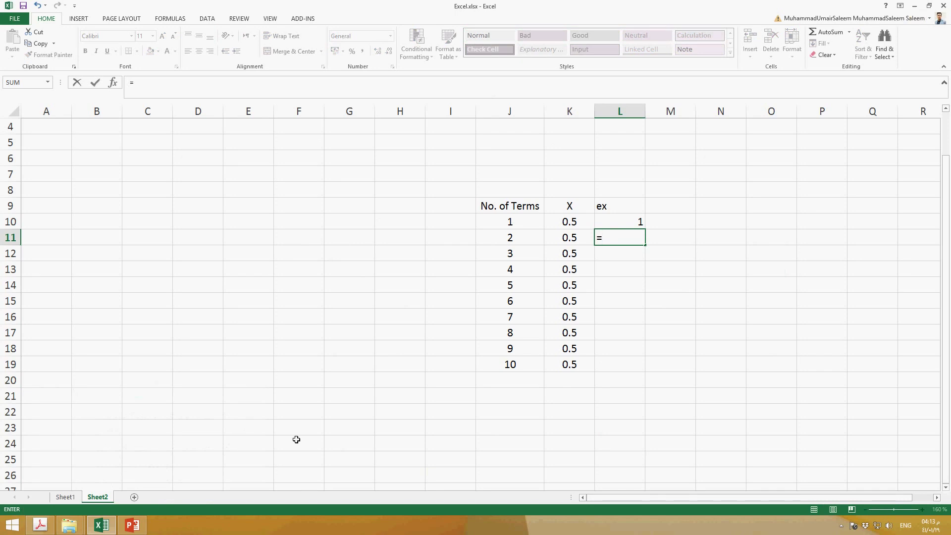
left_click(138, 528)
left_click(138, 528)
mouse_move(48, 530)
left_click(59, 491)
left_click(395, 204)
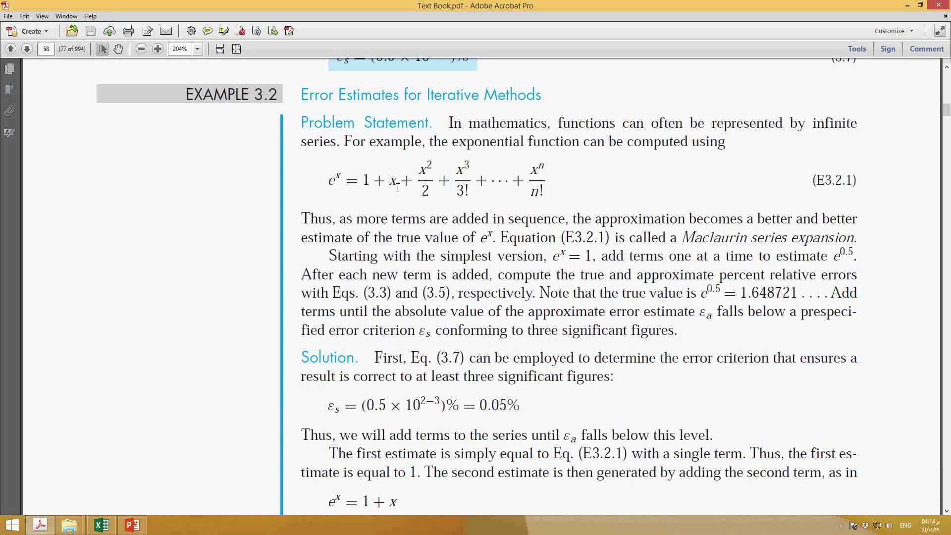
left_click(380, 189)
double_click(395, 181)
left_click_drag(412, 193, 376, 191)
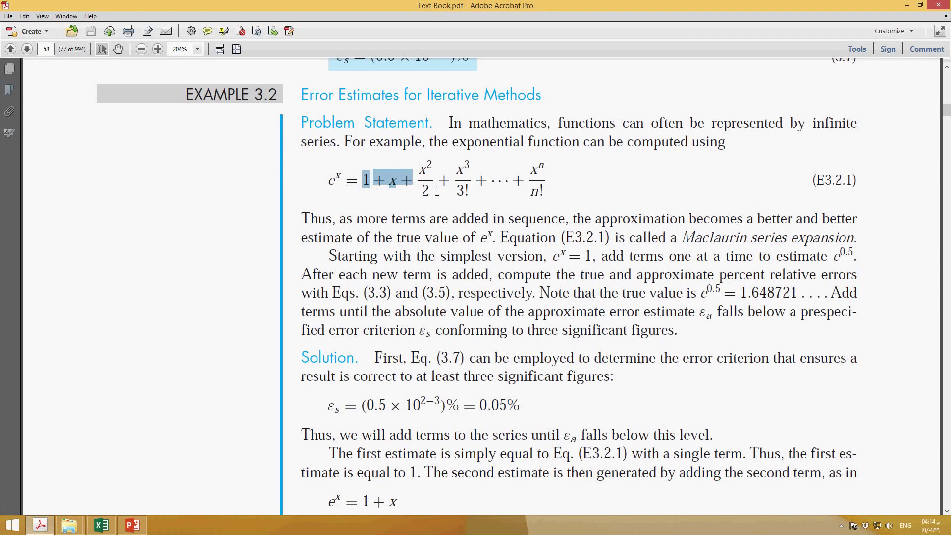
left_click(452, 202)
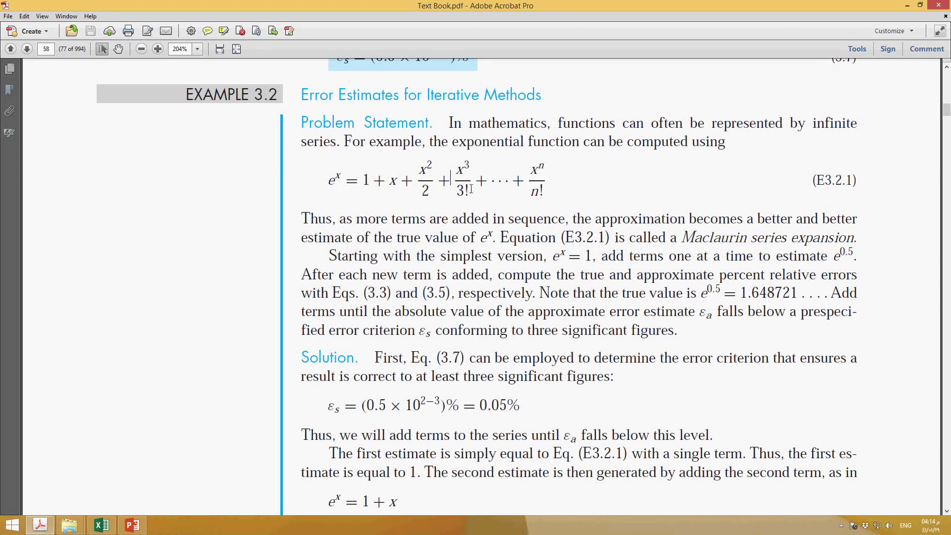
left_click_drag(429, 190, 347, 185)
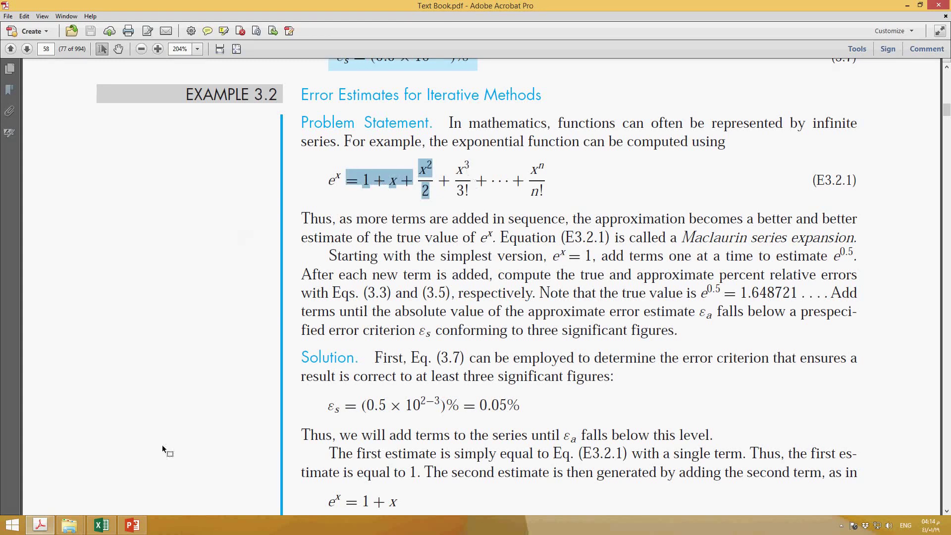
left_click(102, 525)
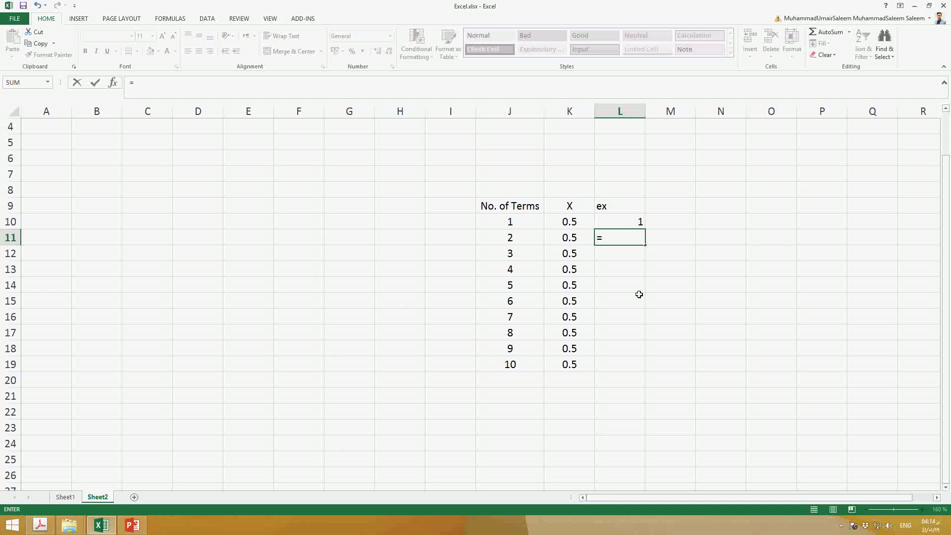
left_click(622, 221)
type("+")
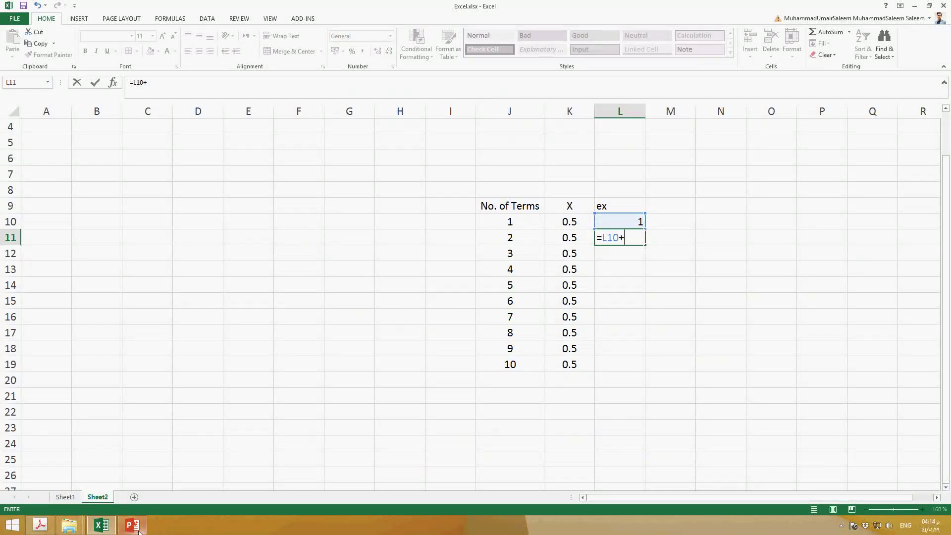
Examine the x term of the exponential series again in Text Book.pdf in Adobe Acrobat and return to Excel
left_click(40, 528)
left_click(408, 193)
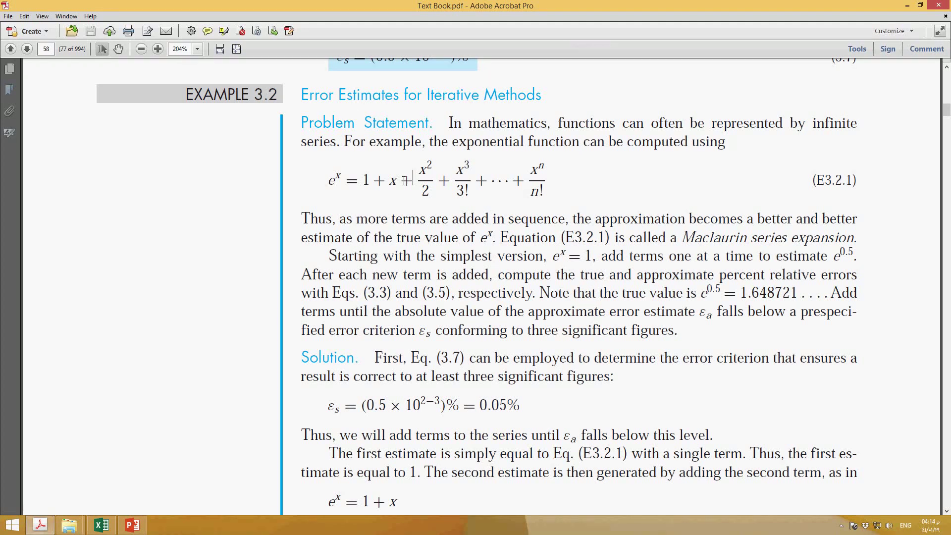
left_click(400, 193)
left_click_drag(398, 188, 374, 189)
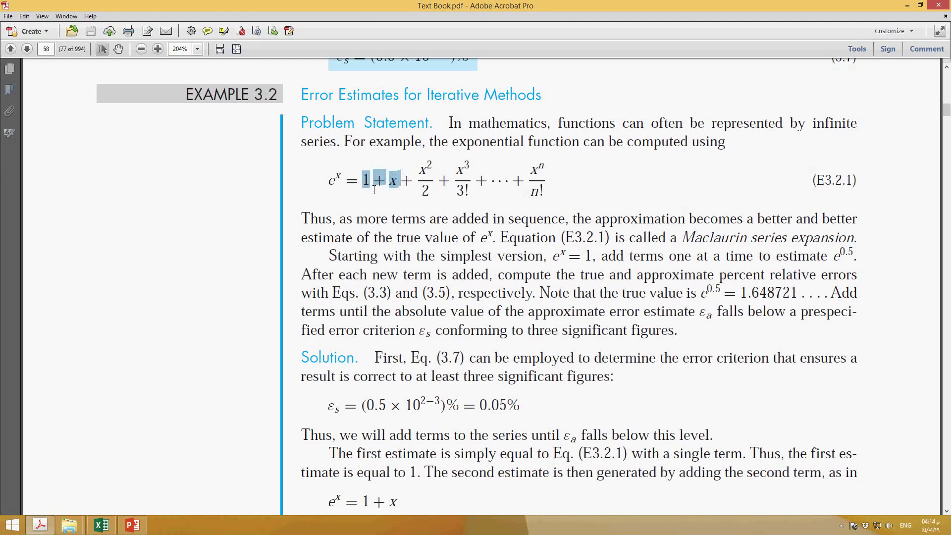
left_click(405, 197)
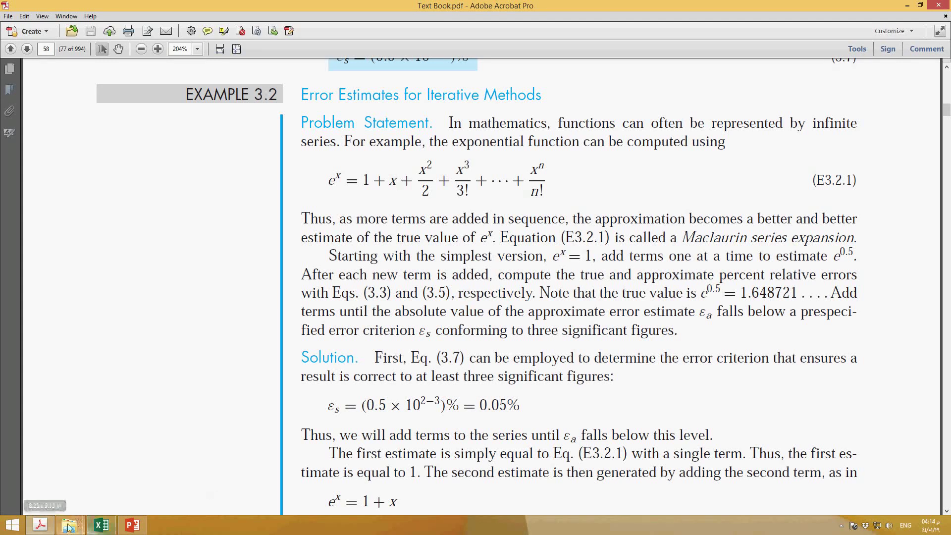
mouse_move(52, 529)
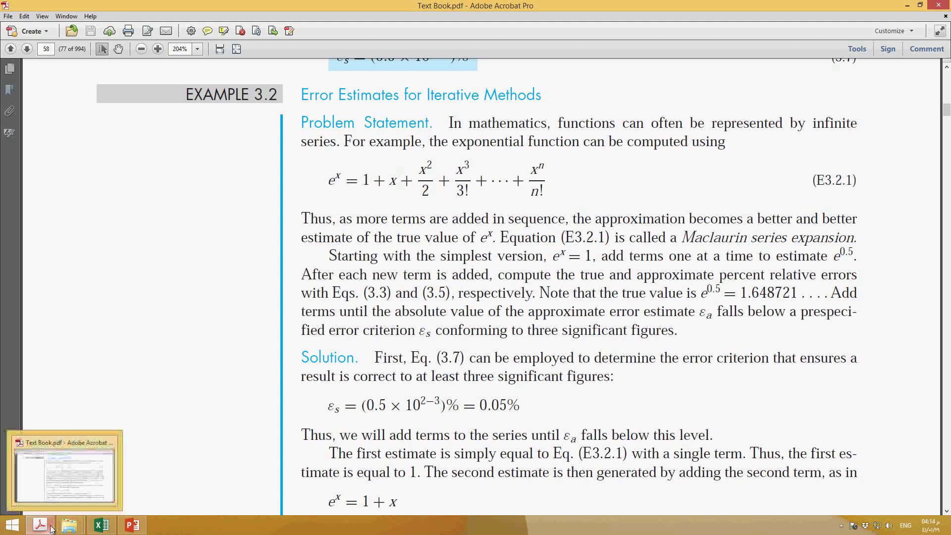
left_click(105, 528)
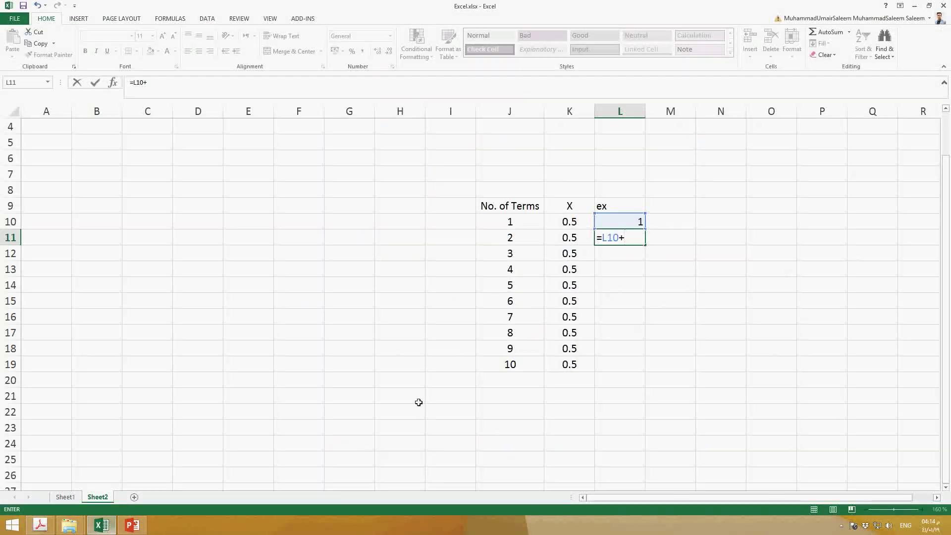
Complete the L11 formula as =L10+K11^(J11-1)/FACT(J11-1)
left_click(563, 240)
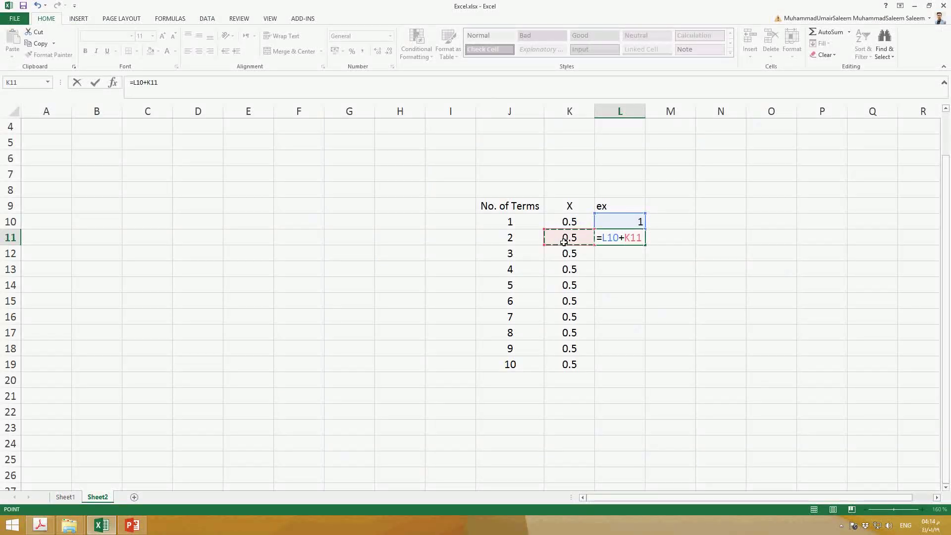
type("^(")
left_click(503, 243)
type("-1)")
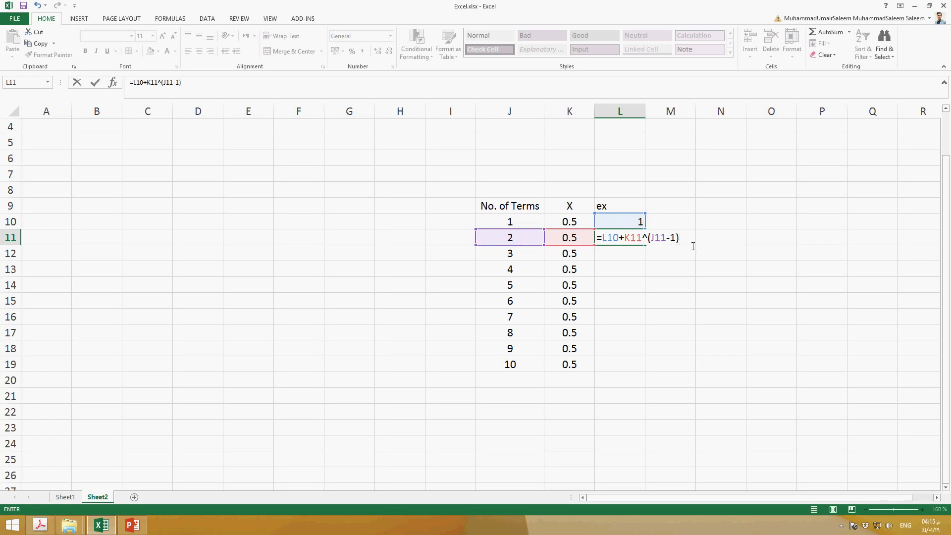
type("/FAC")
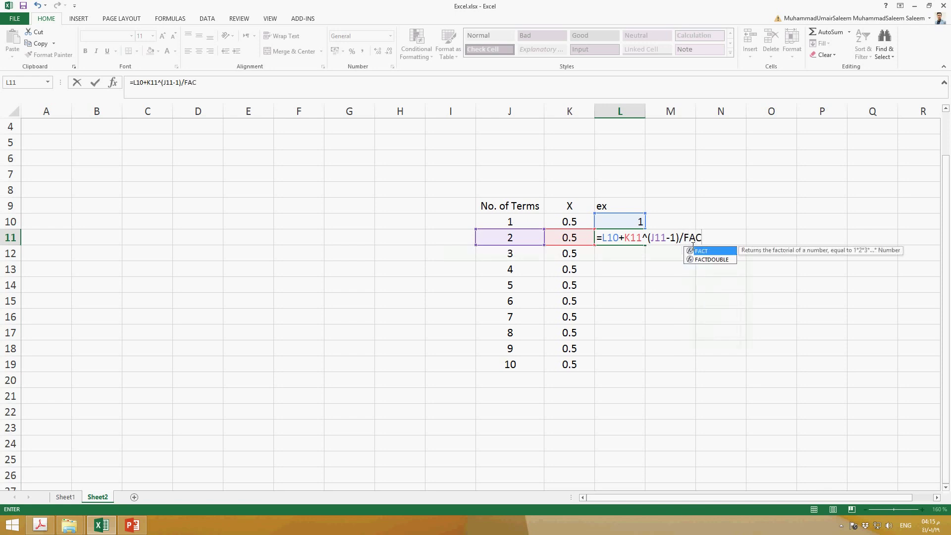
type("T(")
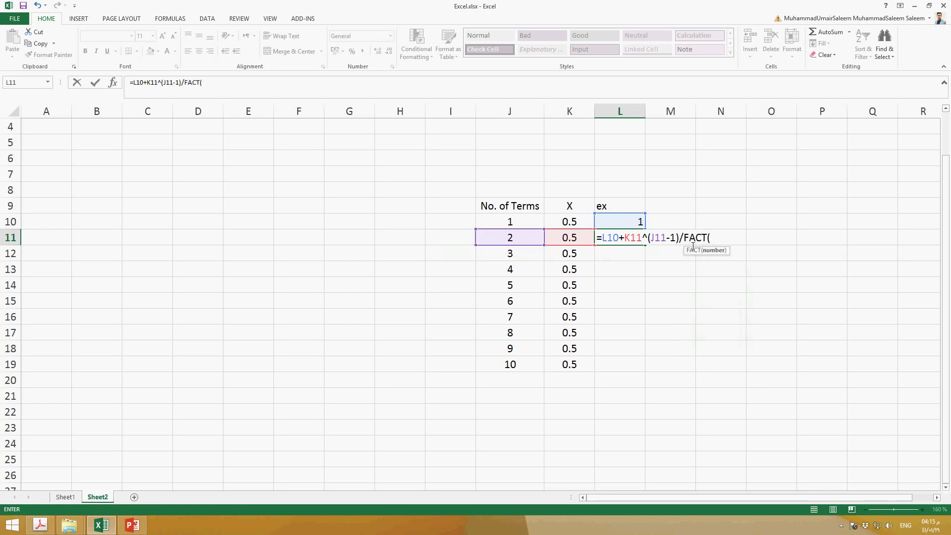
left_click(537, 241)
type("-1)")
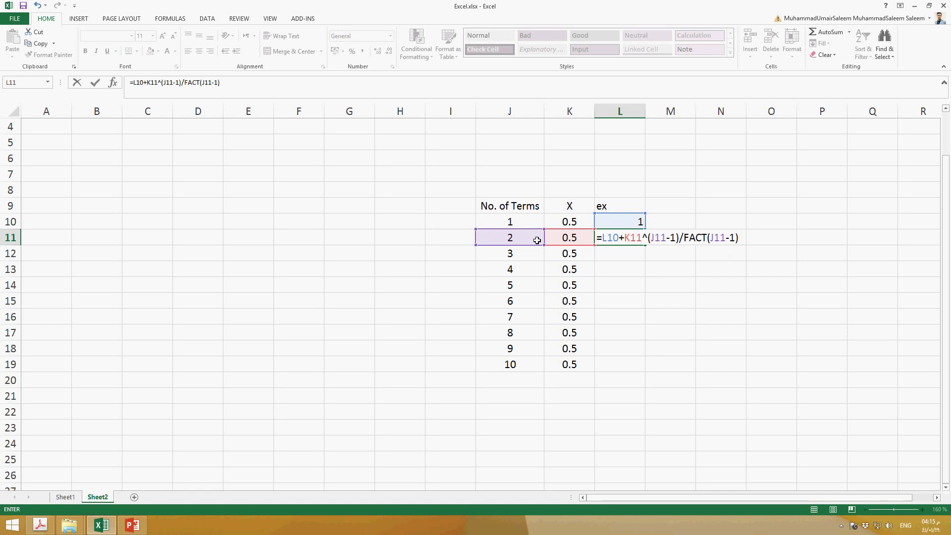
key("Return")
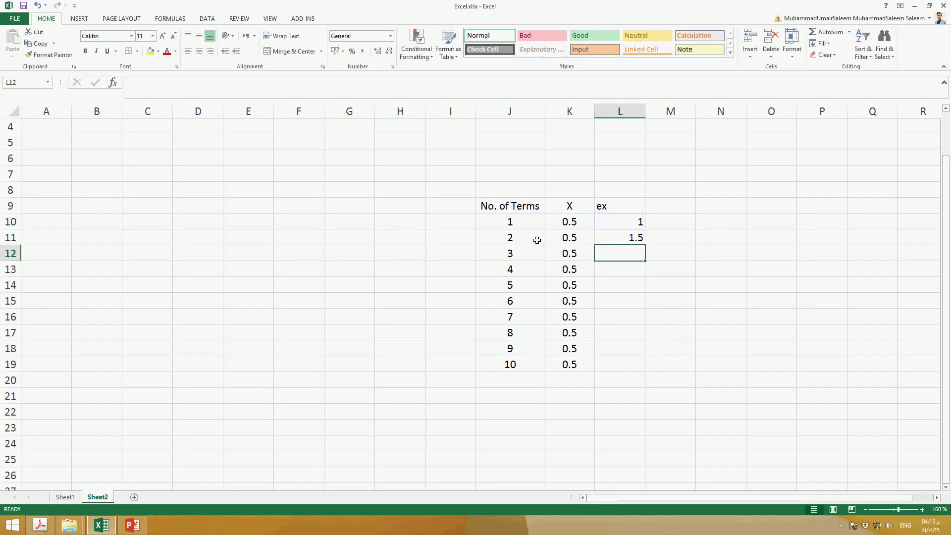
Enter the formula =L11+K12^(J12-1)/FACT(J12-1) in cell L12
key("Up")
key("Down")
type("=")
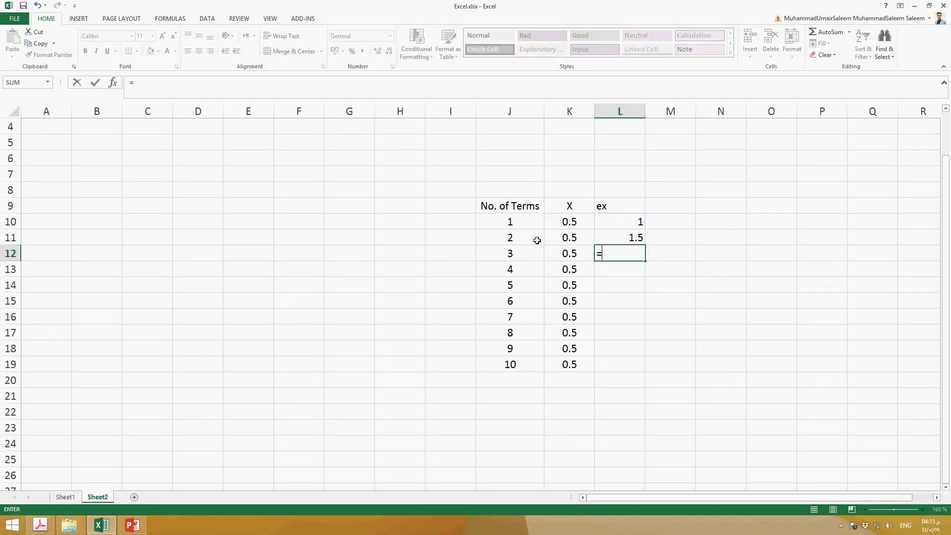
left_click(639, 237)
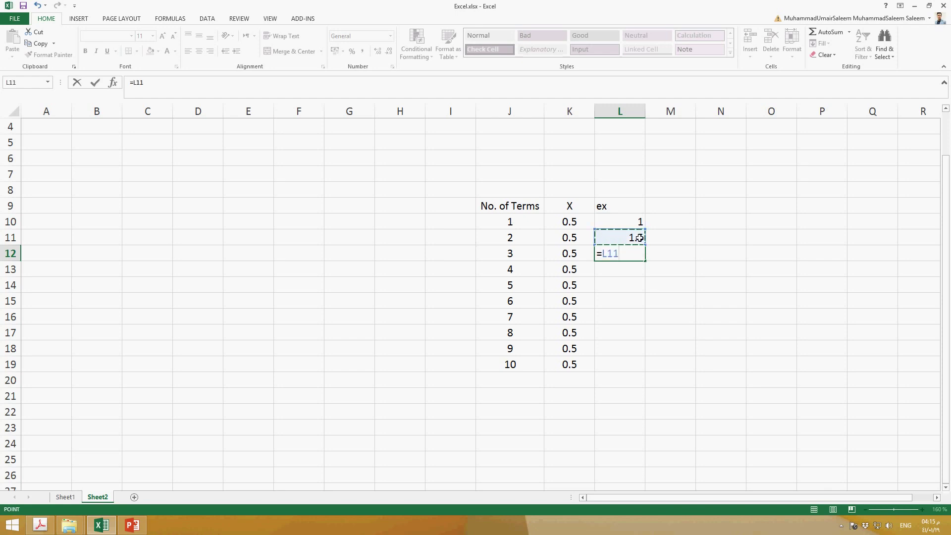
type("+")
left_click(581, 256)
type("^(")
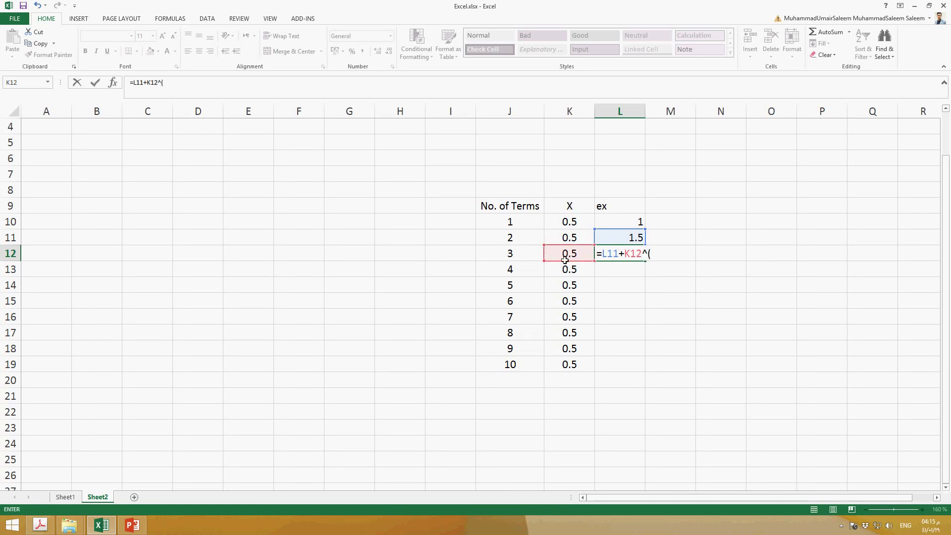
left_click(524, 255)
type("-1)")
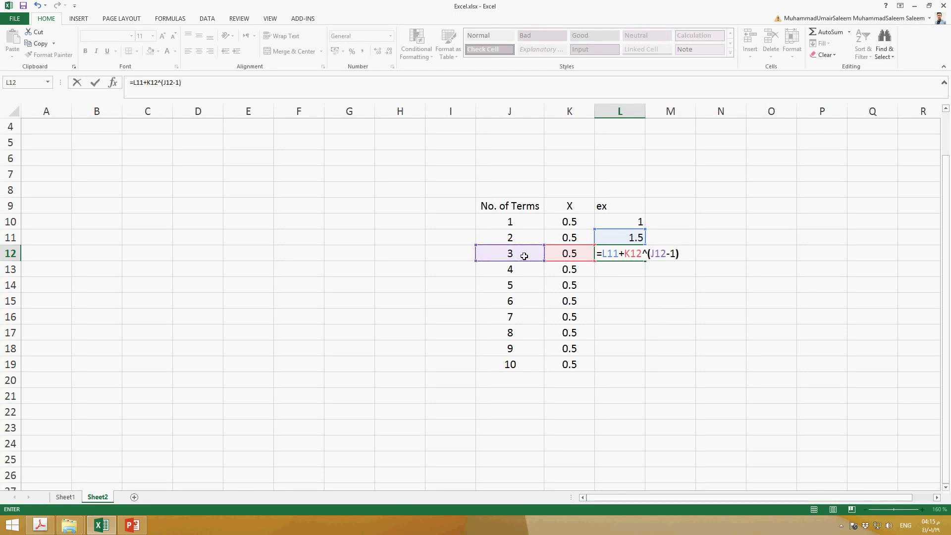
type("/FAC")
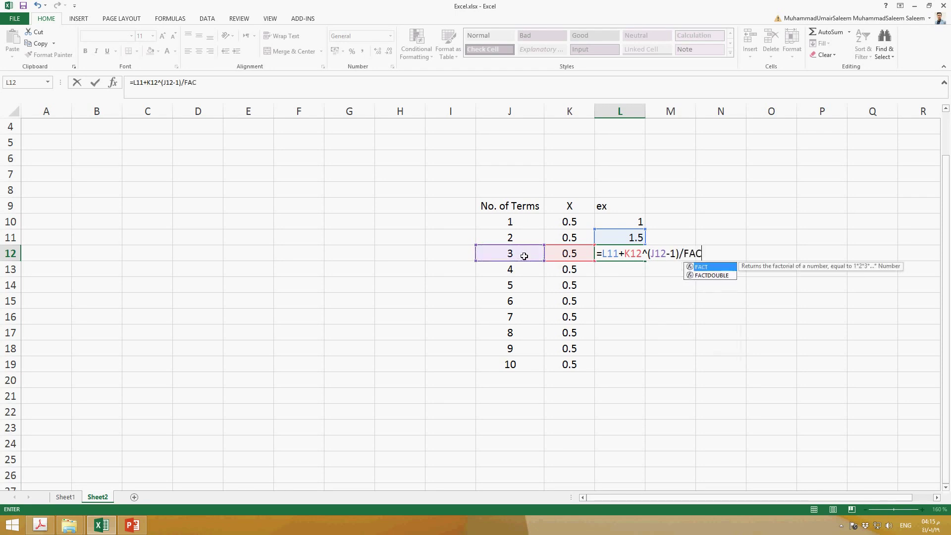
type("T(")
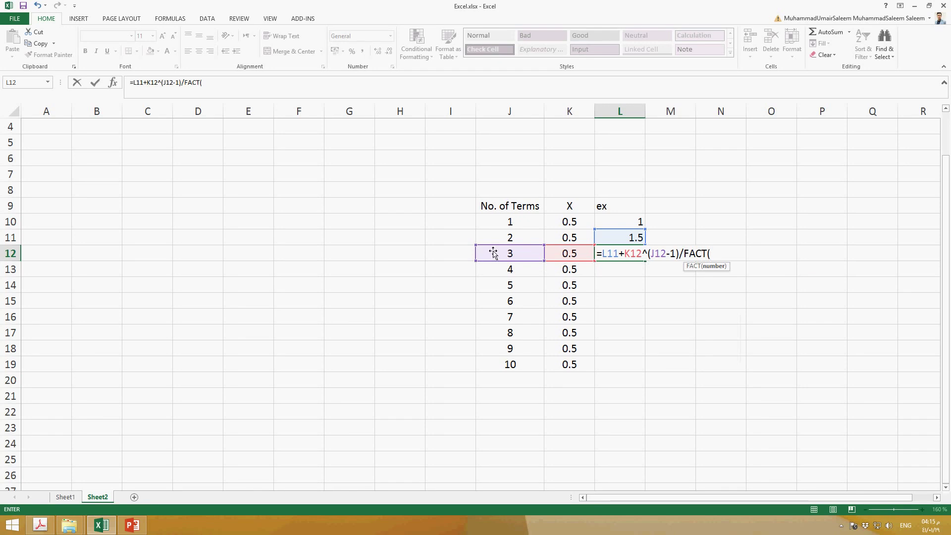
left_click(507, 255)
type("-1)")
key("Return")
key("Up")
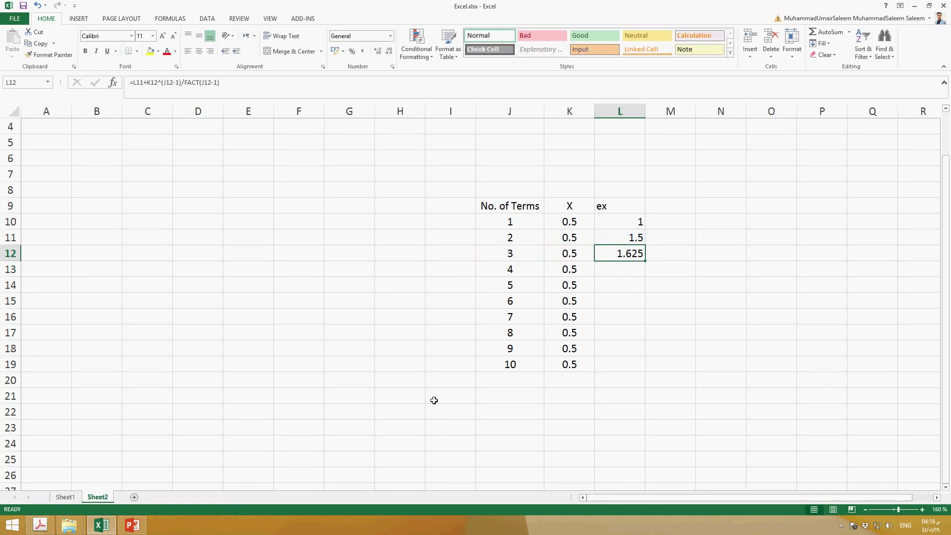
Switch to Text Book.pdf in Adobe Acrobat and examine the 1, x and x²/2 terms of the exponential series
left_click(39, 529)
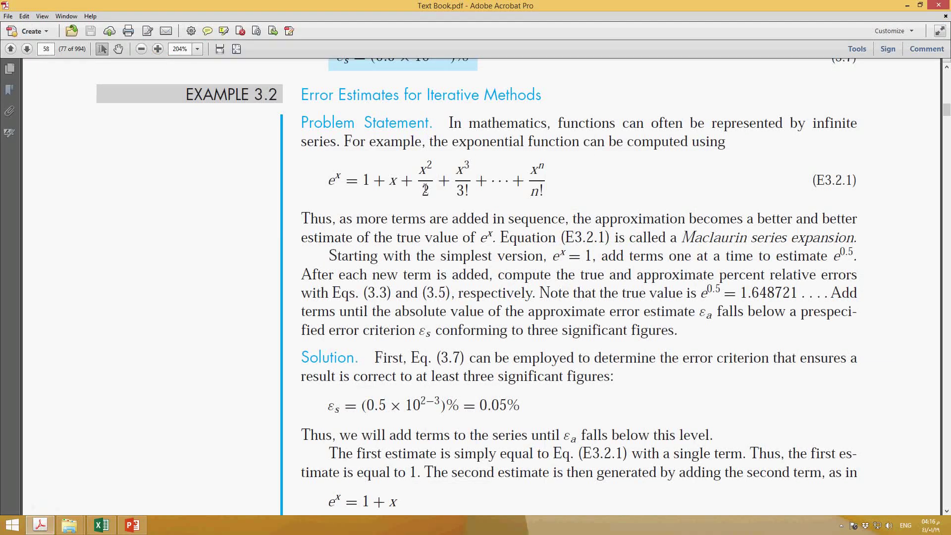
mouse_move(405, 192)
left_mouse_down()
mouse_move(361, 187)
mouse_move(400, 188)
left_mouse_up()
left_click(378, 197)
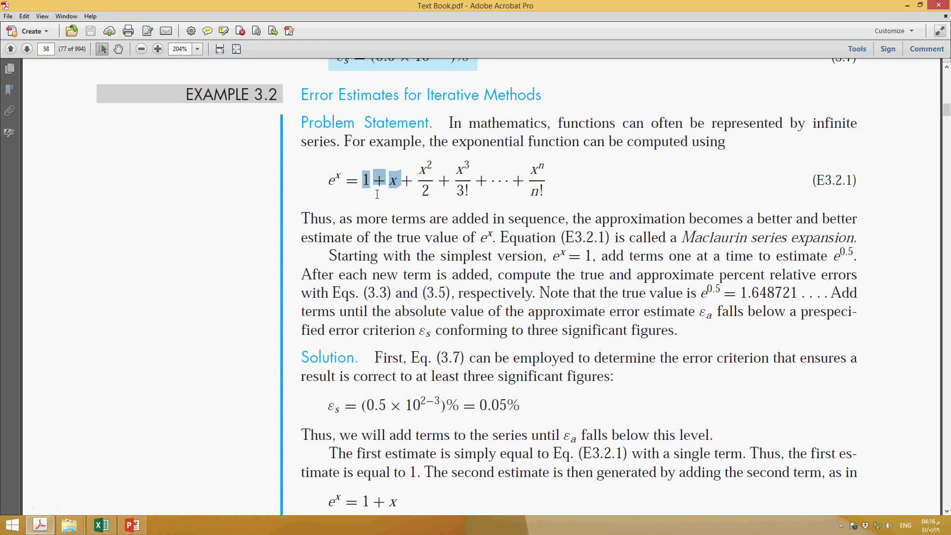
left_click_drag(424, 192, 379, 187)
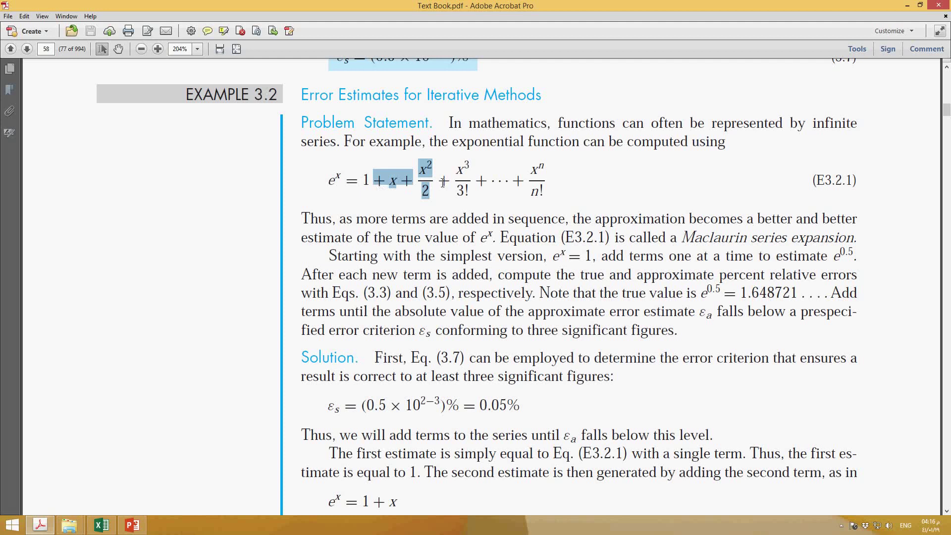
Return to Excel and copy the series formula from L12 into L13:L19
left_click(98, 529)
left_click(628, 263)
left_click(629, 258)
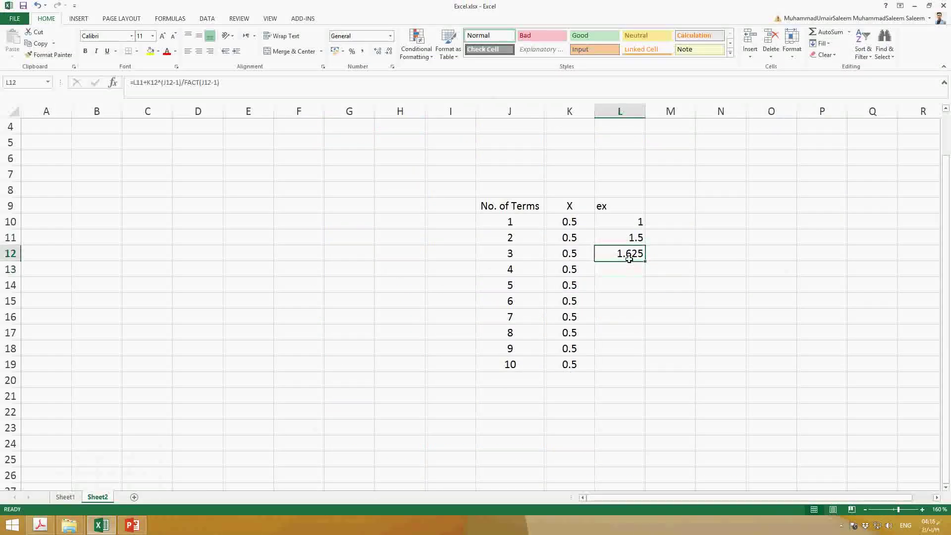
key("ctrl+c")
left_click_drag(630, 268, 628, 363)
key("ctrl+v")
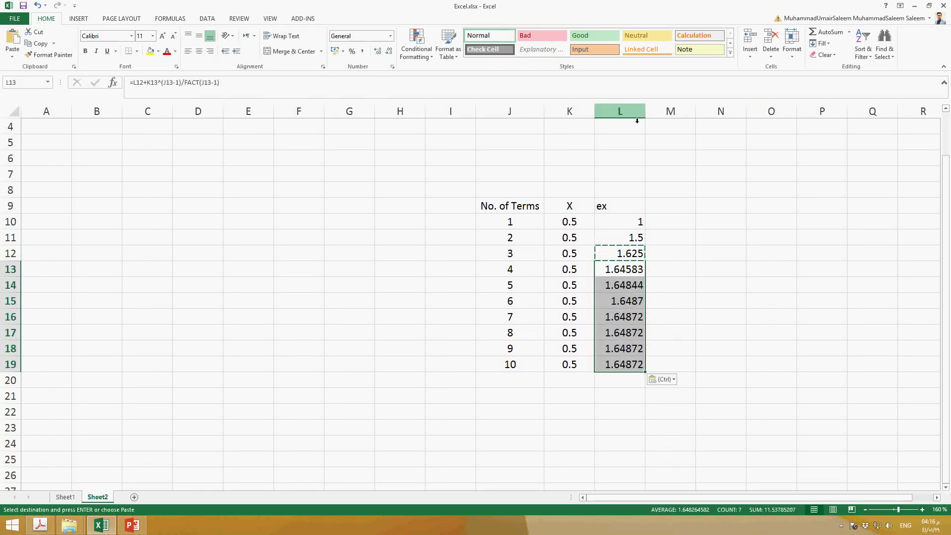
Autofit the width of column L and centre the ex heading in L9 horizontally
double_click(650, 112)
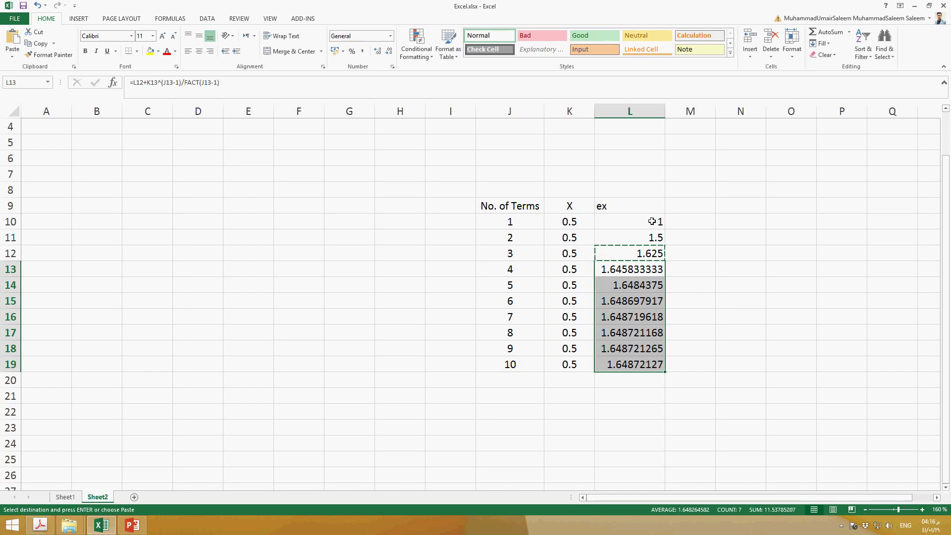
left_click(649, 204)
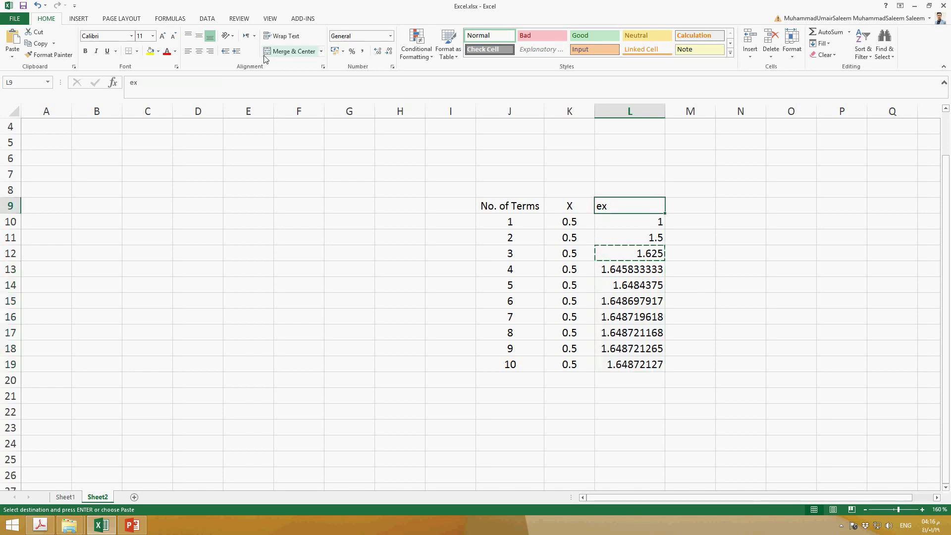
left_click(200, 36)
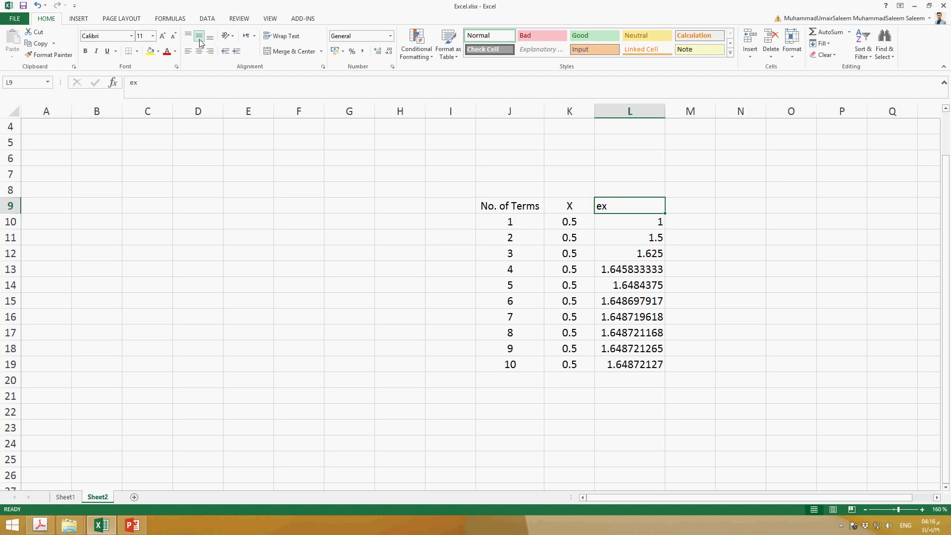
left_click(199, 51)
Enter the heading Approximate Error in cell M9
left_click(691, 210)
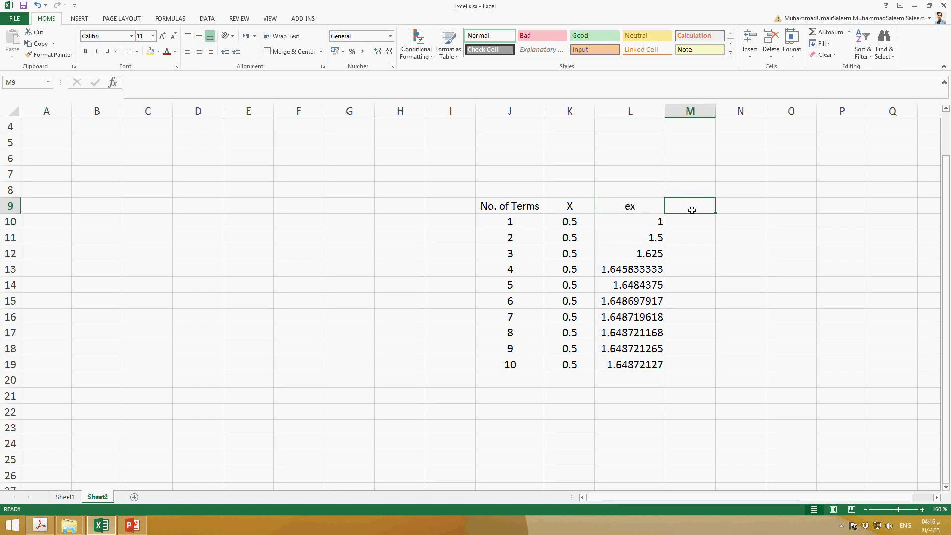
type("Approc")
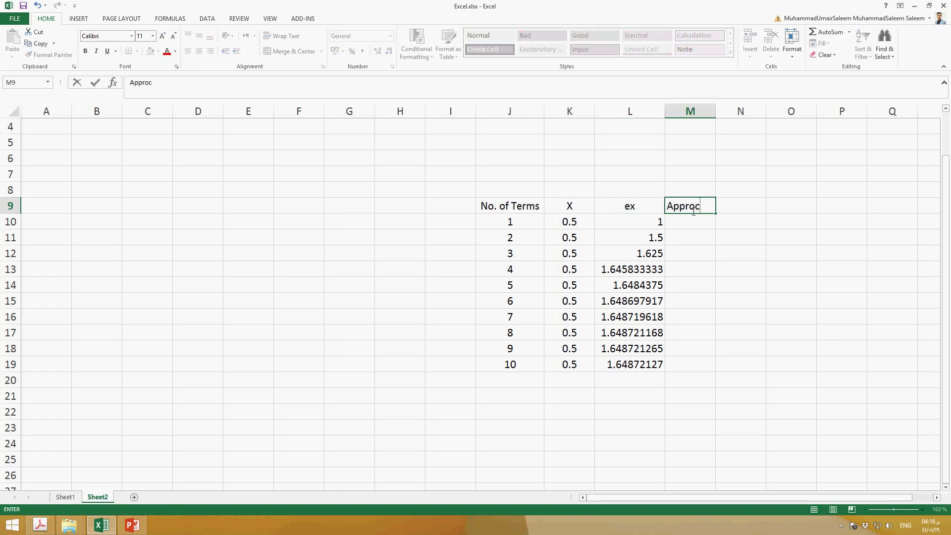
key("BackSpace")
type("ximate Errort")
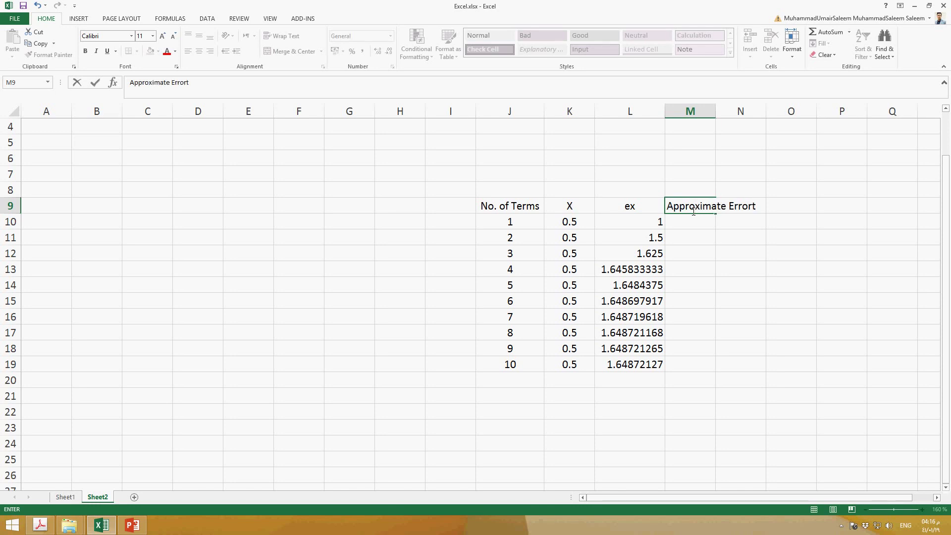
key("Return")
type("=")
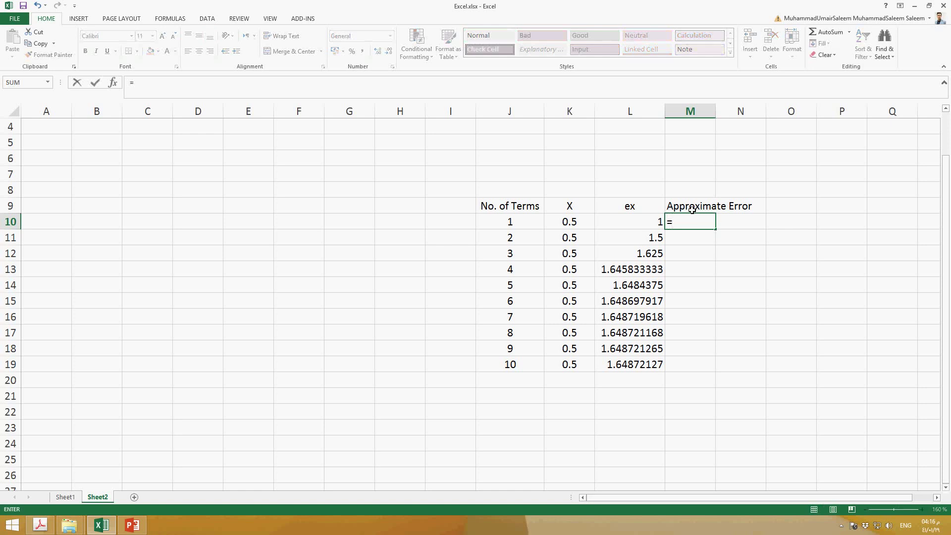
key("Escape")
left_click(690, 243)
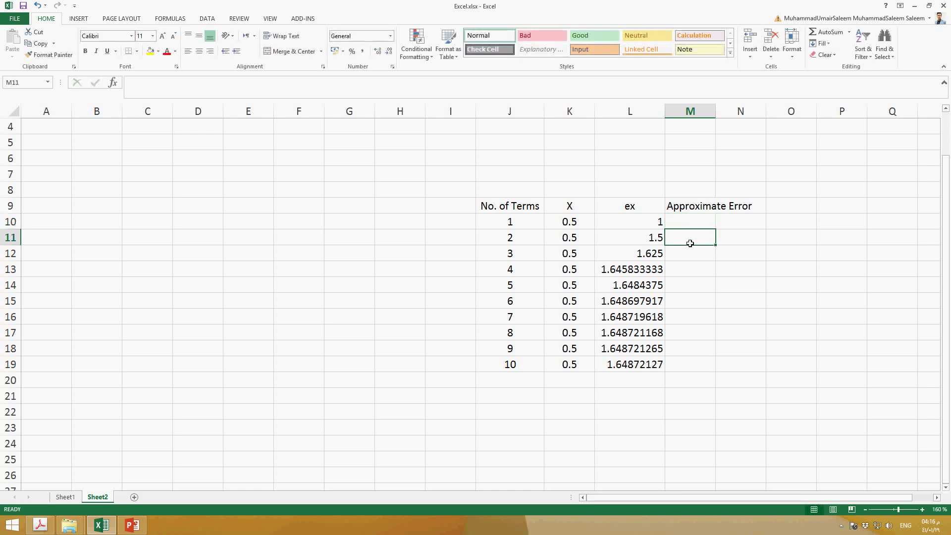
type("=")
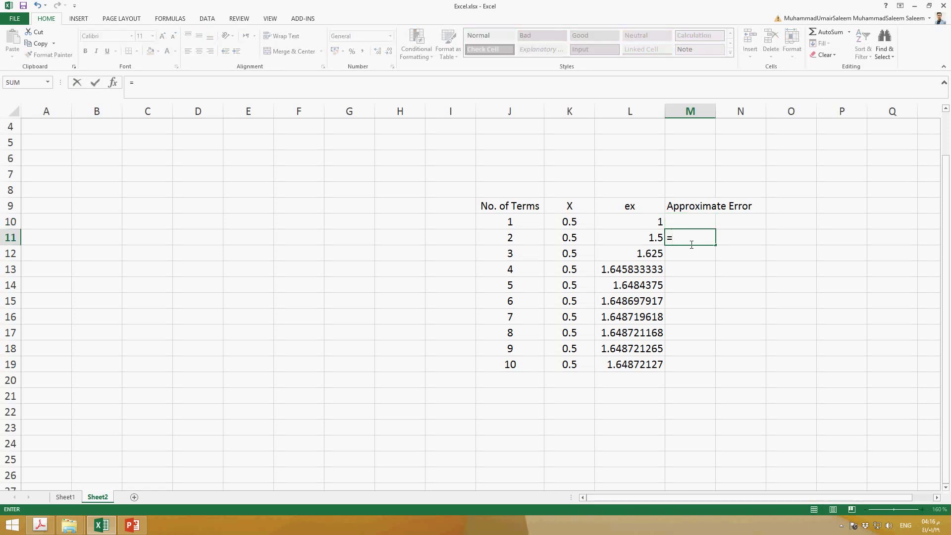
left_click(723, 117)
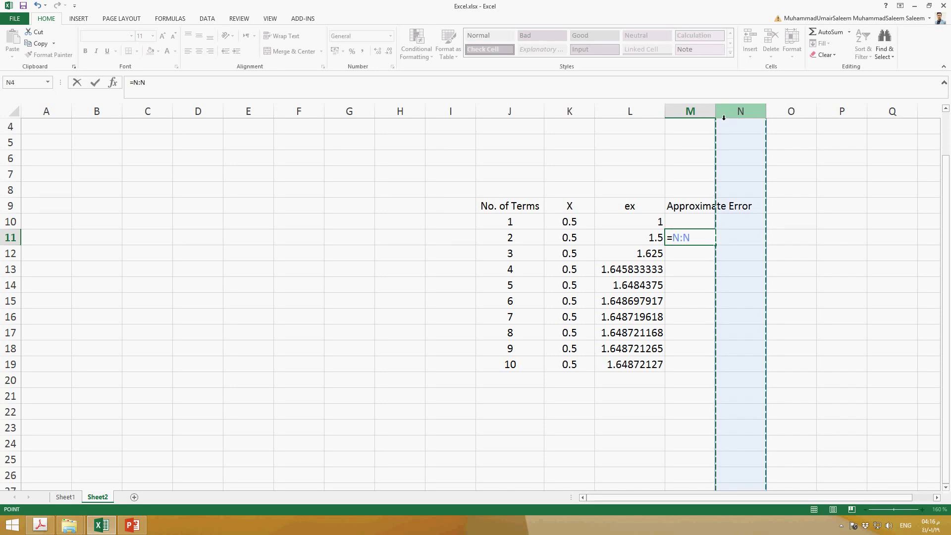
key("Escape")
Widen column M and extend the heading in M9 to Approximate Error(ea)
left_click_drag(717, 111, 763, 113)
double_click(762, 206)
type("(")
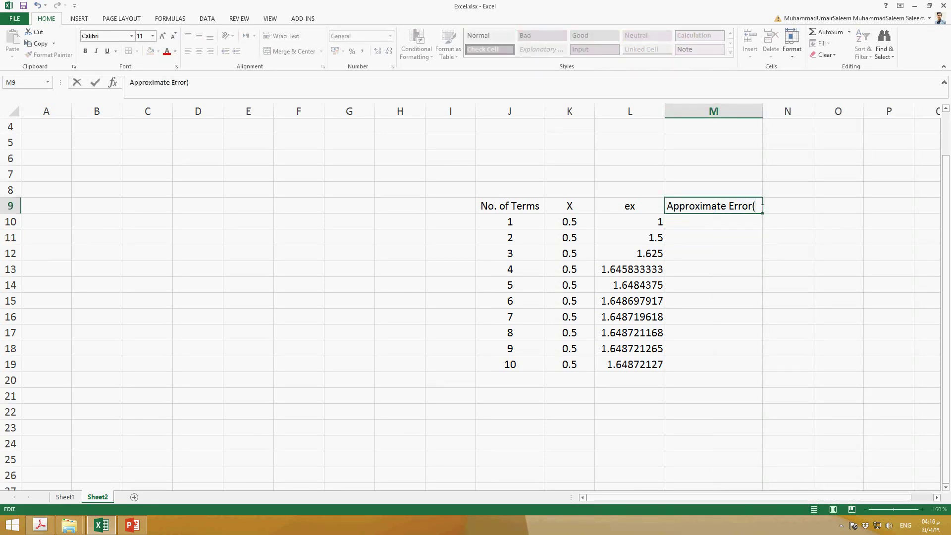
type("ea)")
key("Return")
type("=")
key("Escape")
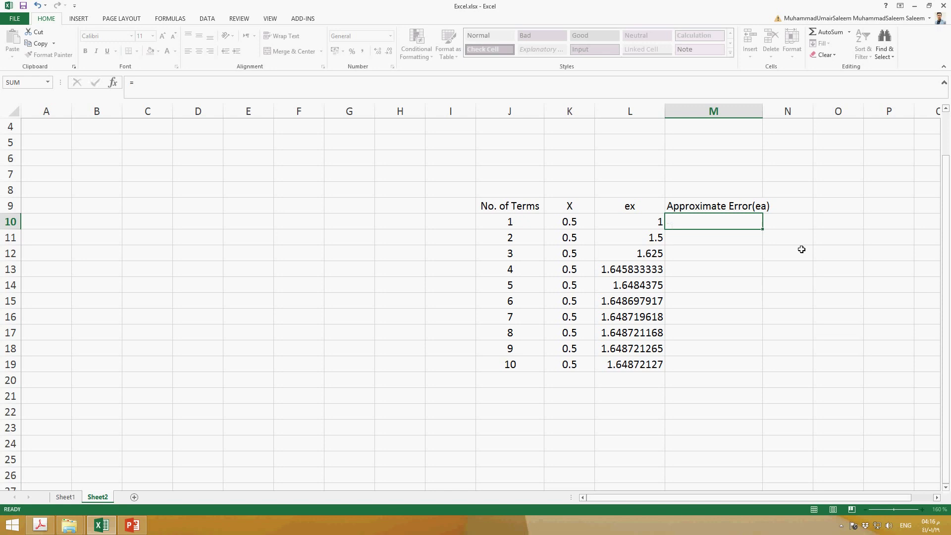
Enter the percent error formula =(L11-L10)/L11*100 in cell M11
left_click(739, 239)
type("=")
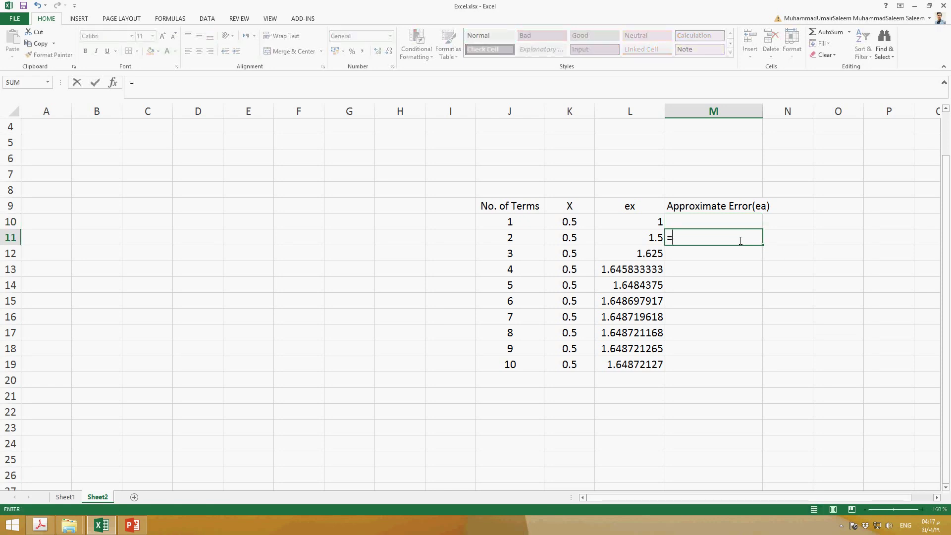
left_click(639, 238)
type("-")
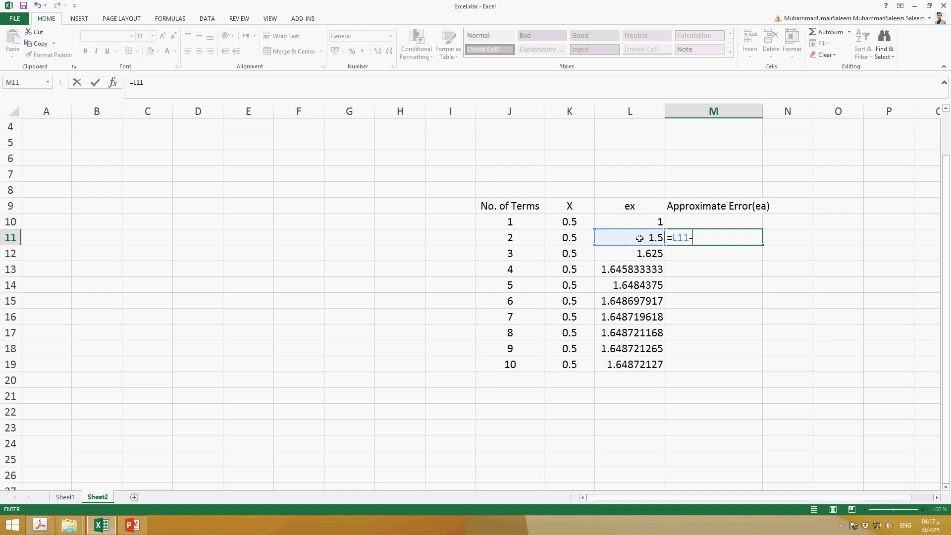
left_click(657, 223)
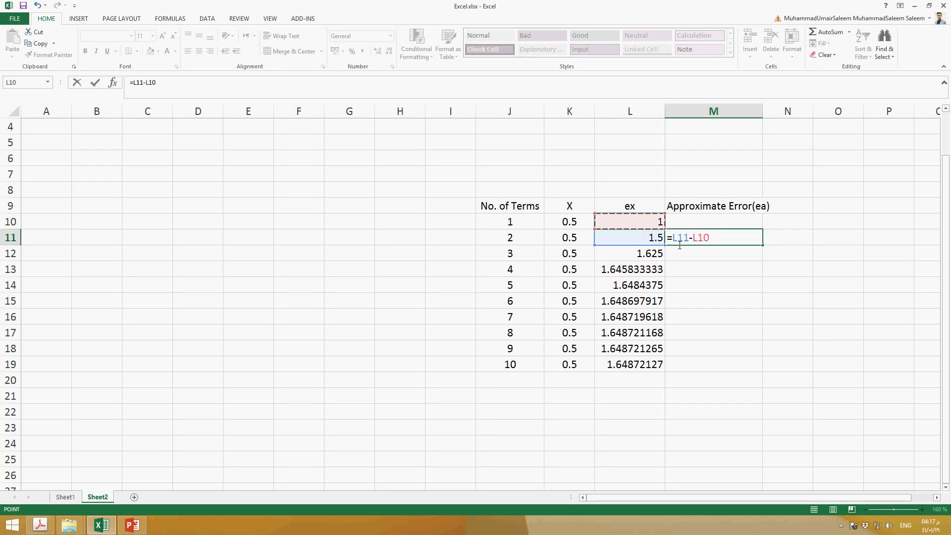
left_click(678, 239)
type("(")
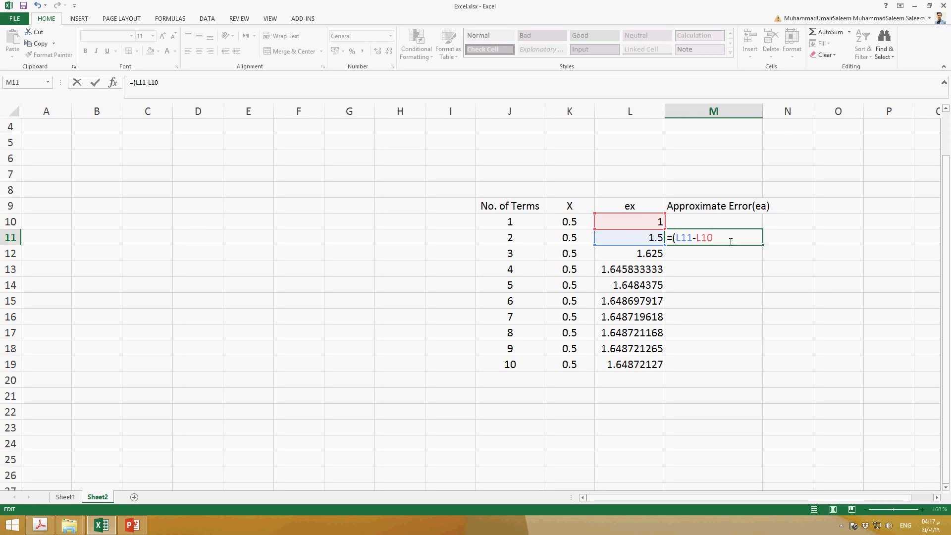
type("/")
left_click(647, 239)
type("*100")
key("Return")
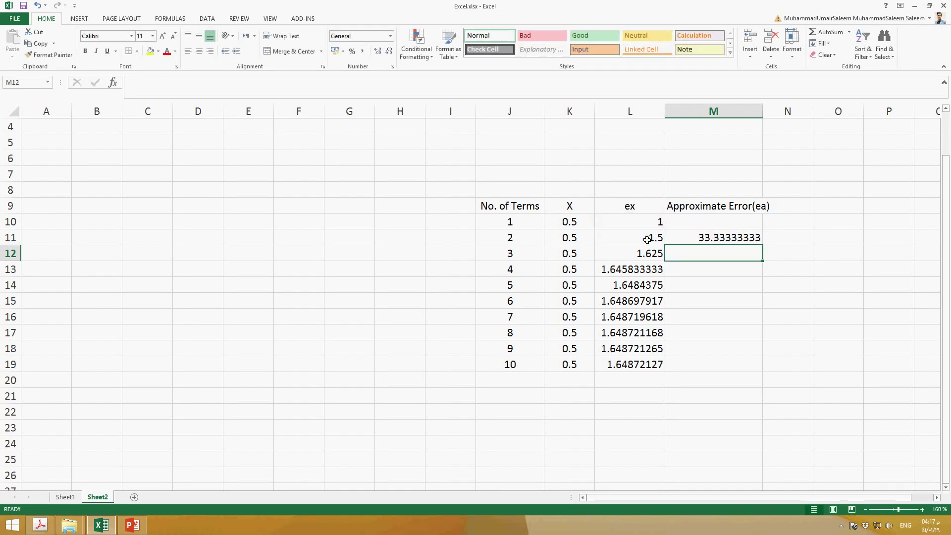
key("Up")
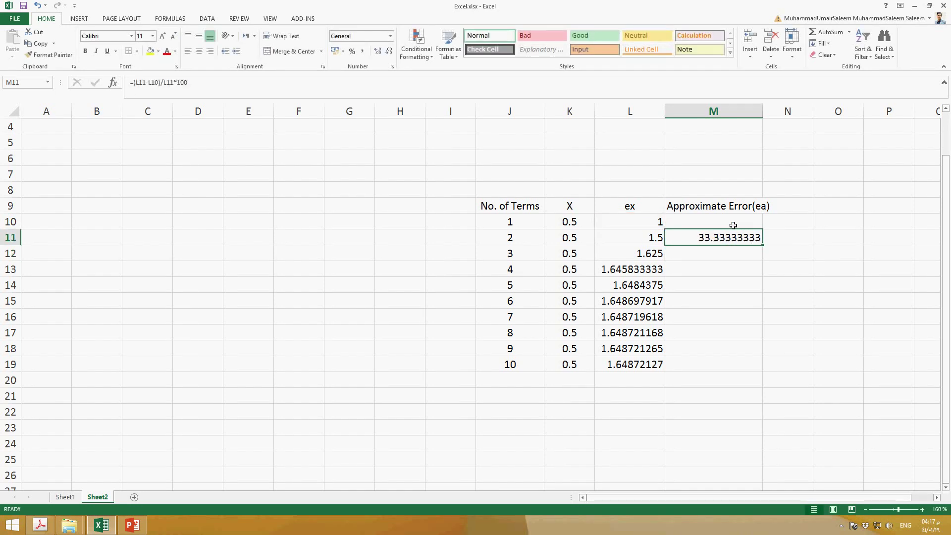
Change the heading in M9 to %age Approximate Error(ea) and narrow column M
double_click(712, 207)
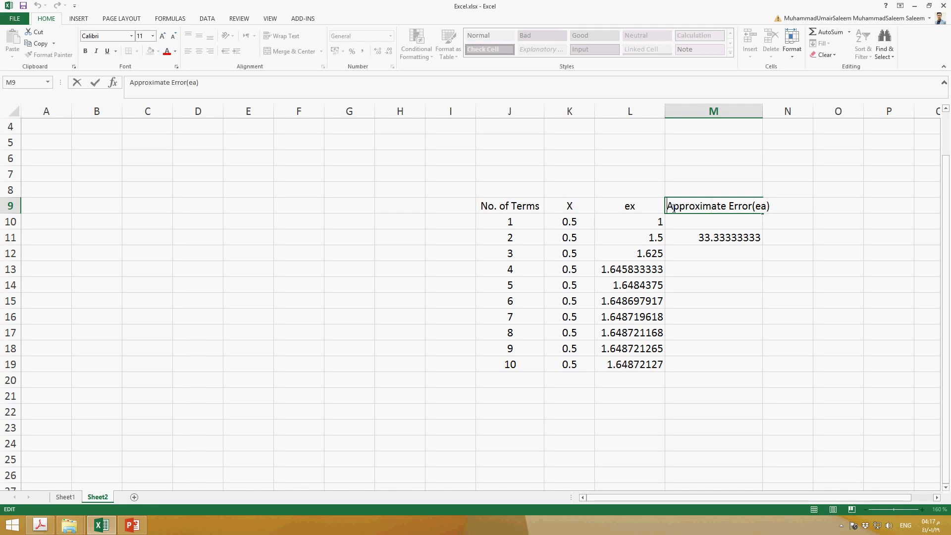
type("%a")
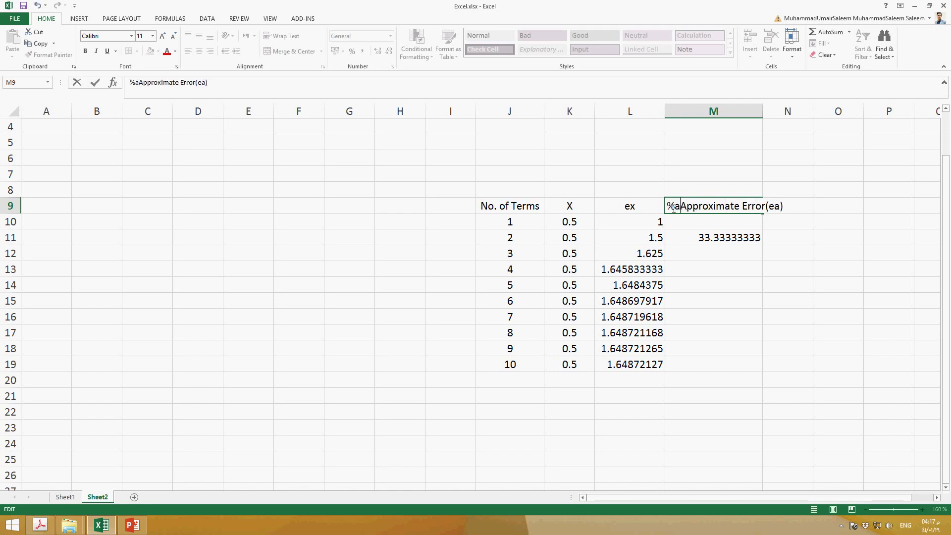
type("ge")
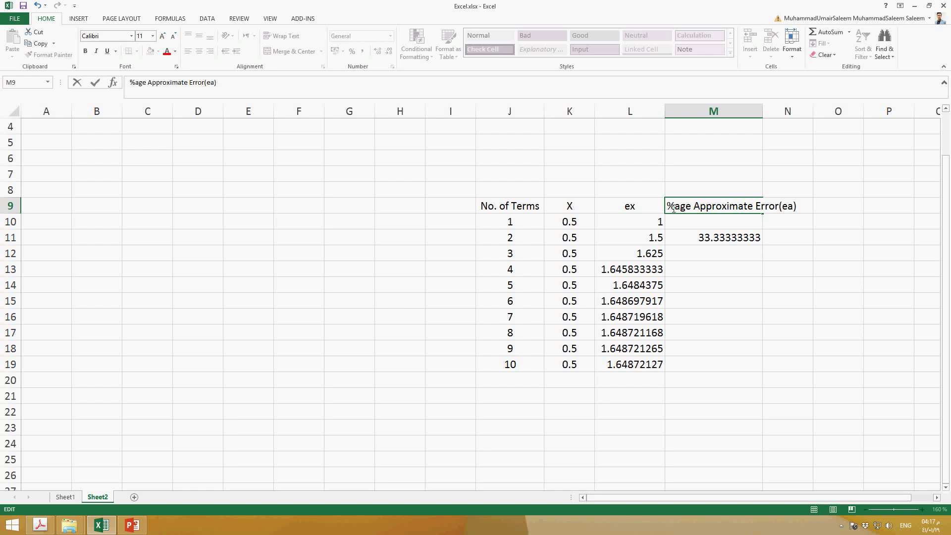
left_click_drag(770, 117, 737, 117)
left_click(769, 124)
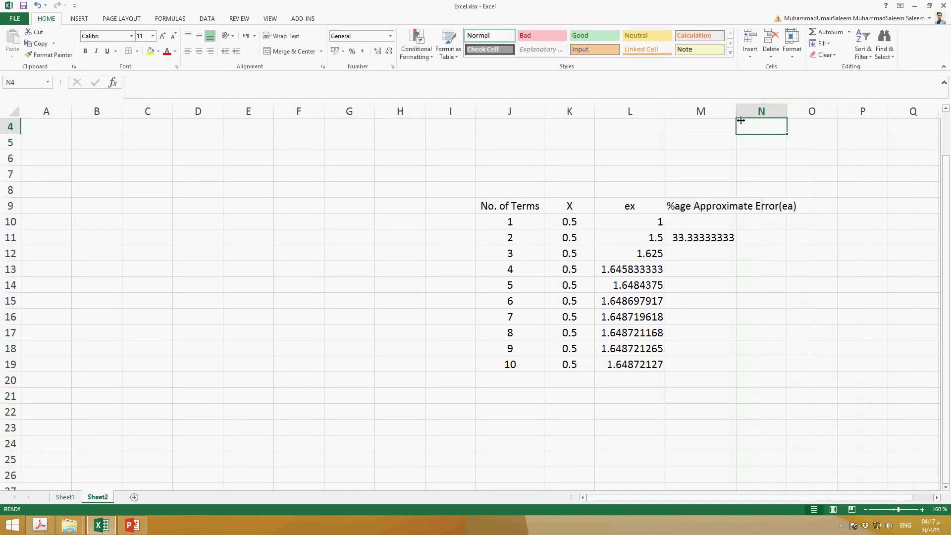
Set the heading in cell M9 to shrink to fit its column width
left_click(690, 208)
right_click(691, 207)
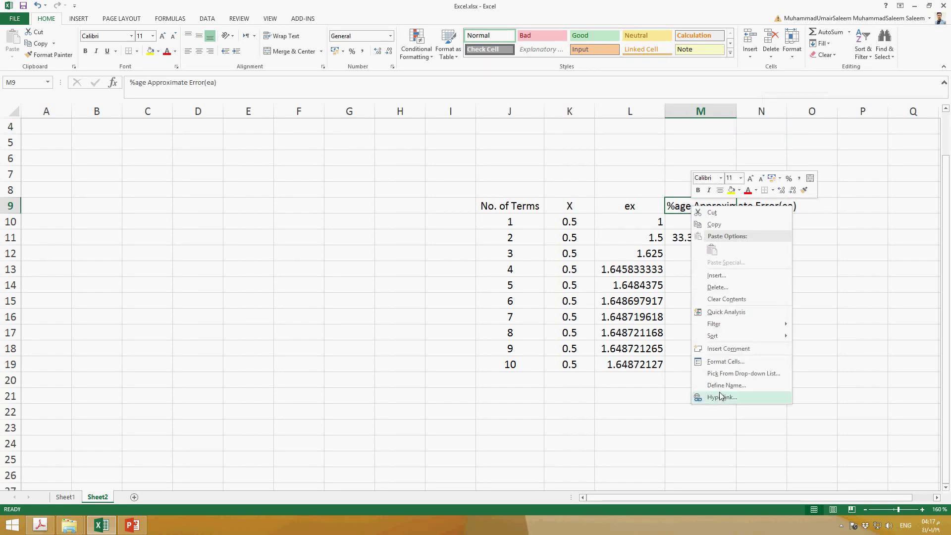
key("Escape")
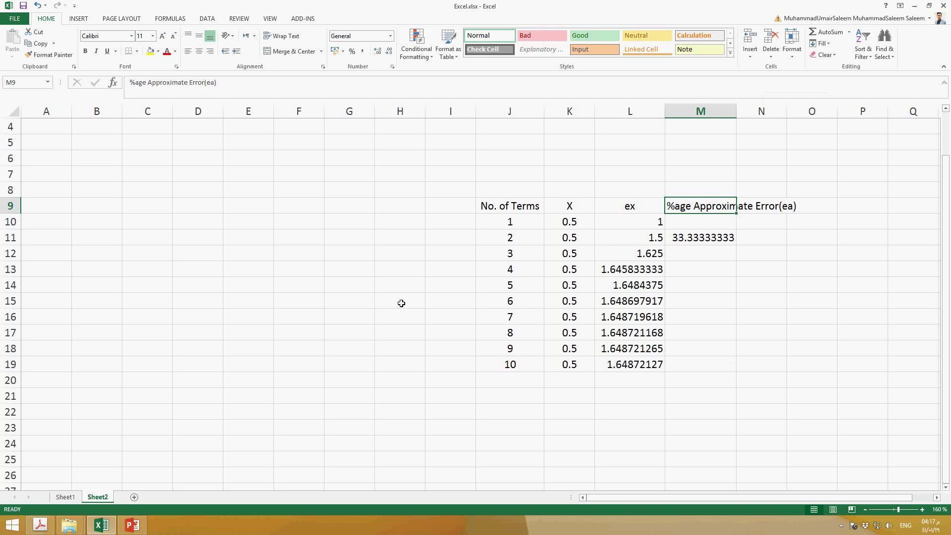
key("ctrl+1")
left_click(652, 270)
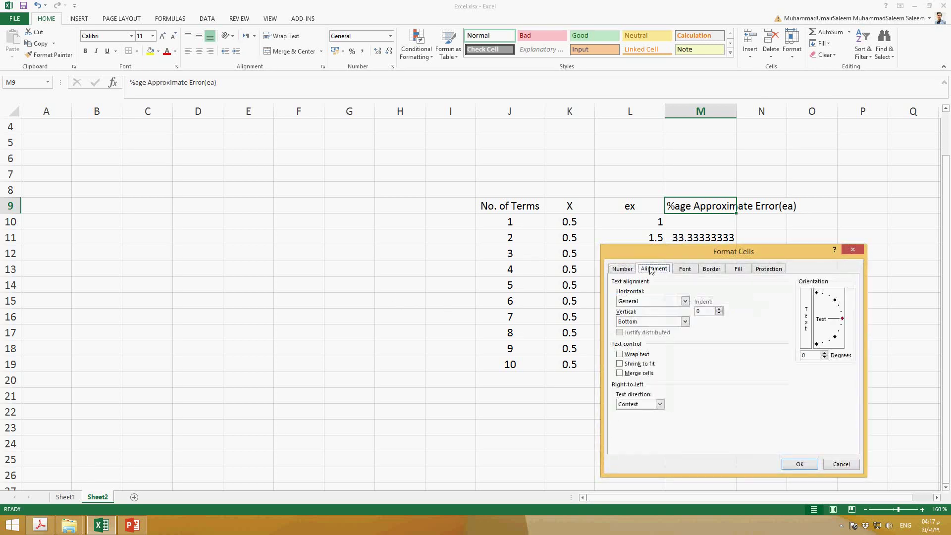
left_click(627, 364)
left_click(796, 465)
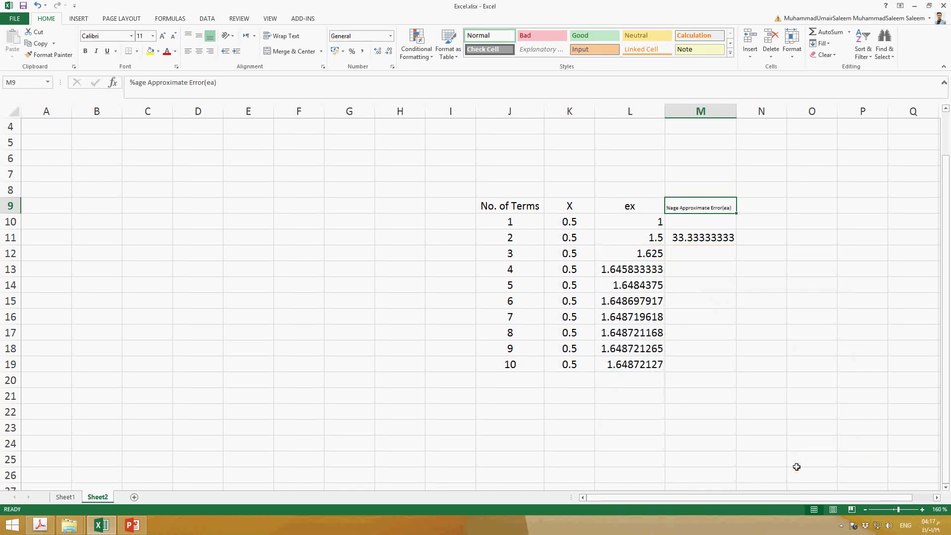
Turn on text wrapping for the heading in cell M9
right_click(710, 203)
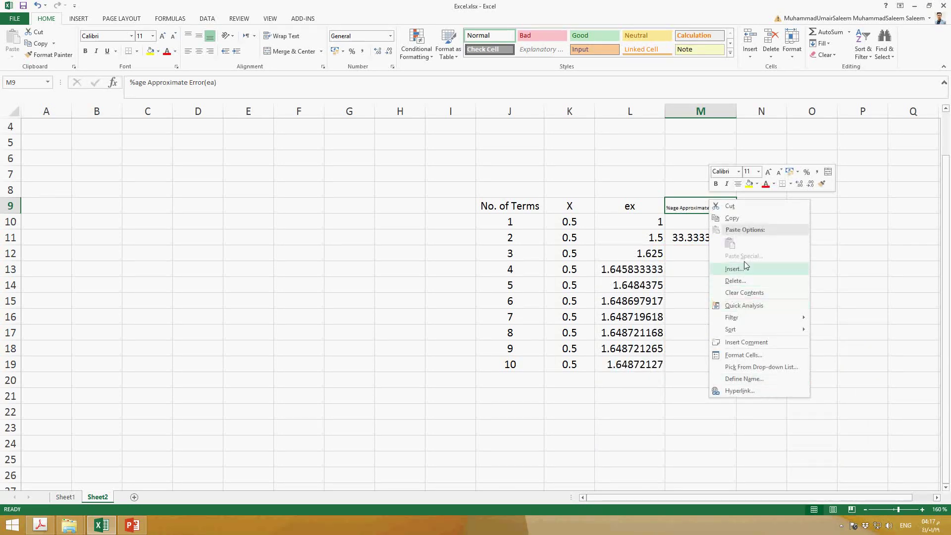
left_click(754, 355)
left_click(655, 346)
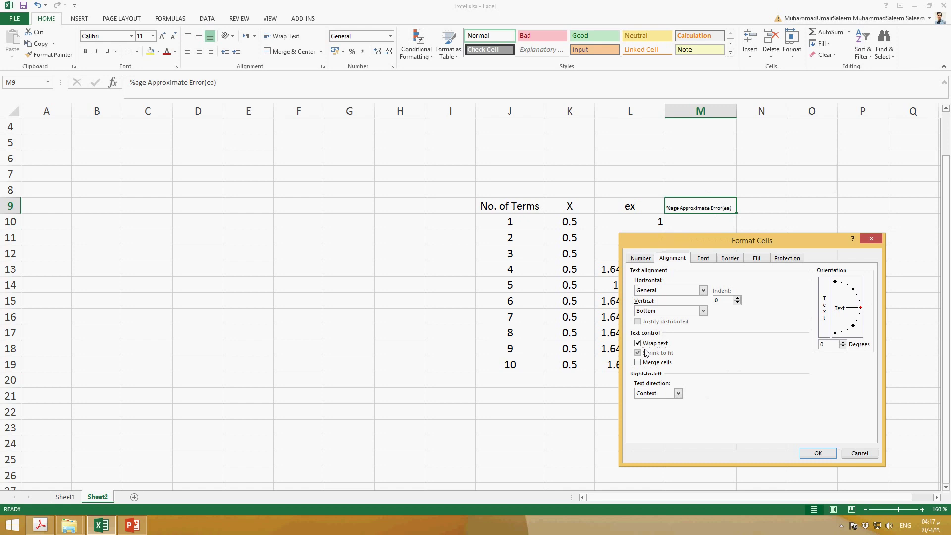
left_click(818, 452)
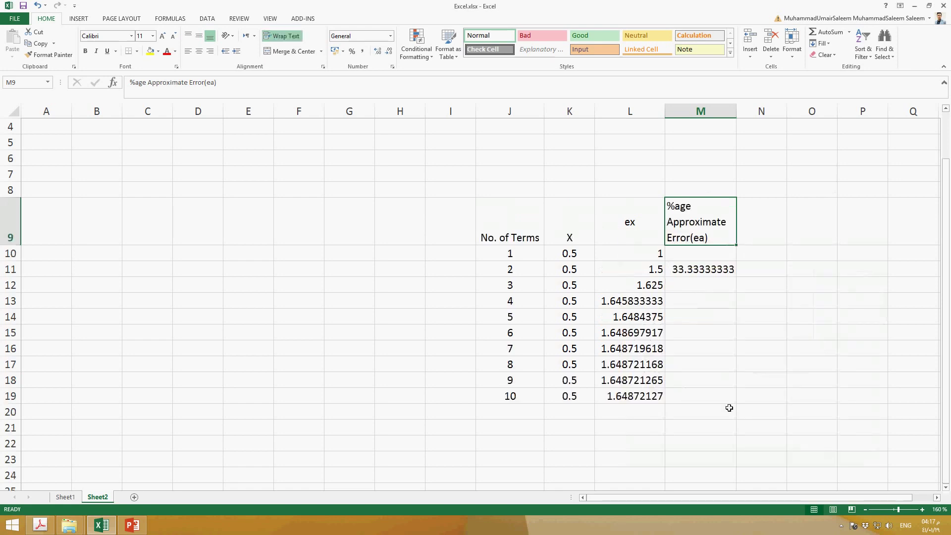
Centre the heading in M9 horizontally and fine-tune the width of column M to fit it
left_click_drag(737, 110, 749, 113)
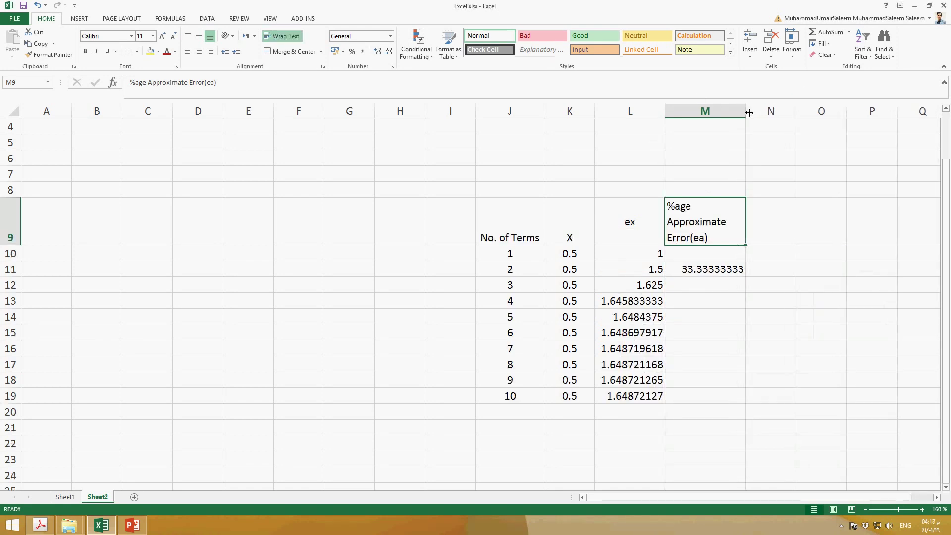
left_click(199, 52)
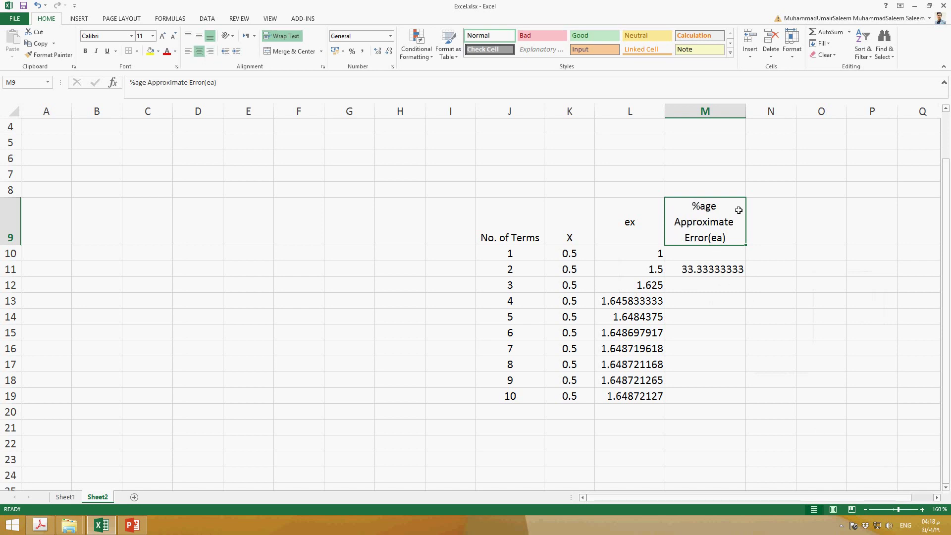
left_click_drag(752, 115, 744, 116)
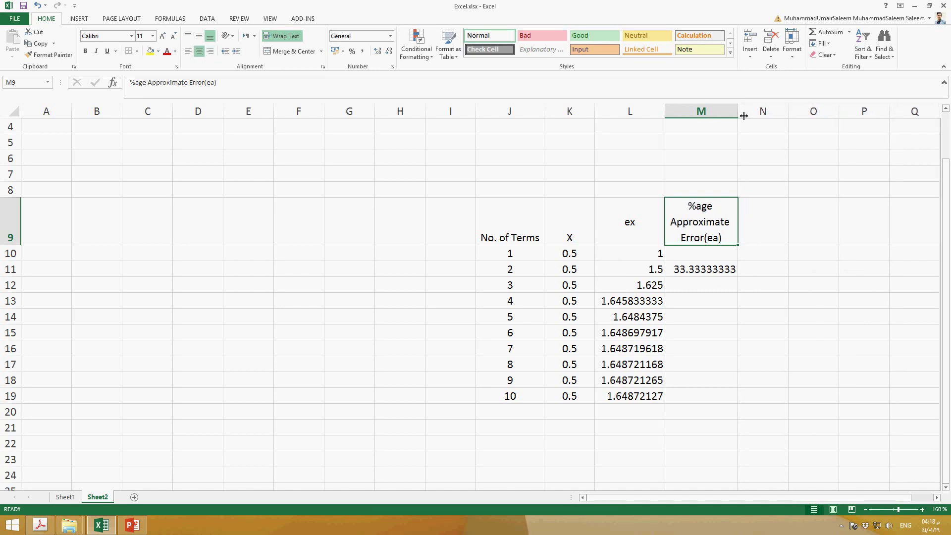
Copy the percent error formula from M11 into cells M12 to M19
left_click(710, 270)
key("ctrl+c")
left_click_drag(704, 291, 704, 396)
key("ctrl+v")
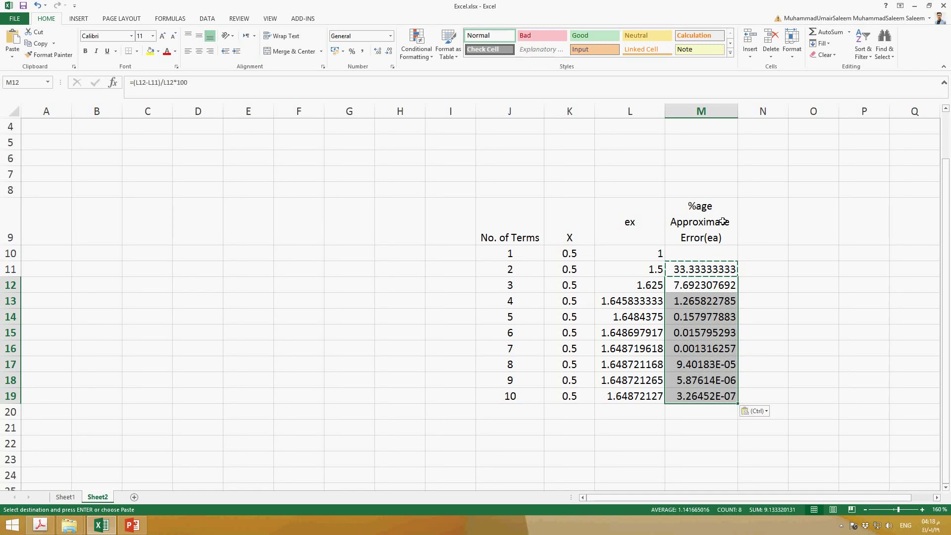
left_click(784, 305)
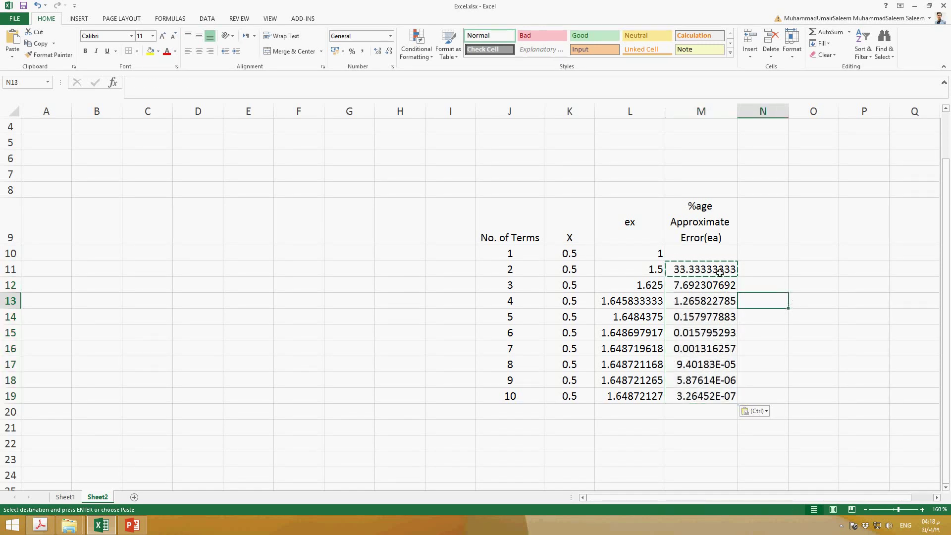
key("Escape")
Examine the approximate errors in column M, and look up the 0.05% error criterion for Example 3.2 in the textbook PDF in Acrobat
left_click(775, 288)
left_click(766, 271)
key("Left")
key("Down")
key("Down")
key("Down")
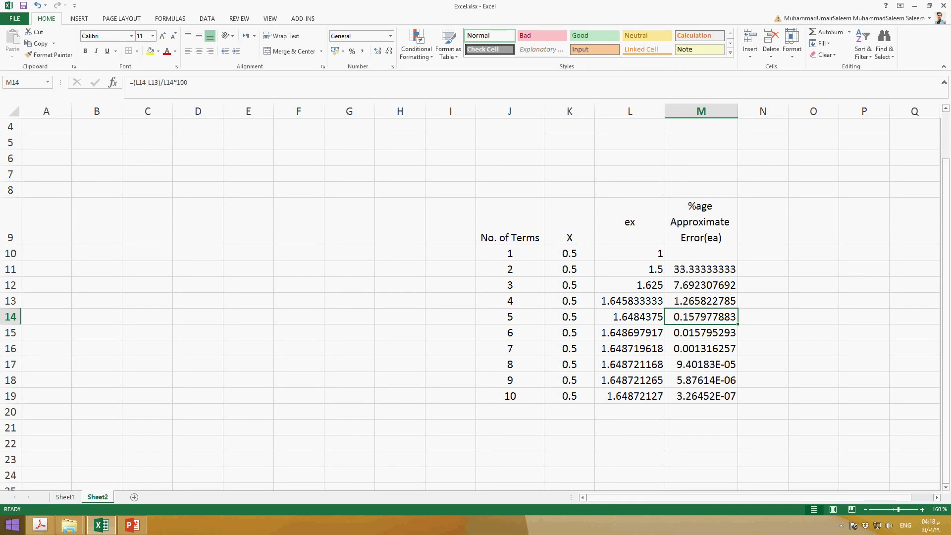
left_click(41, 525)
left_click_drag(521, 411, 490, 411)
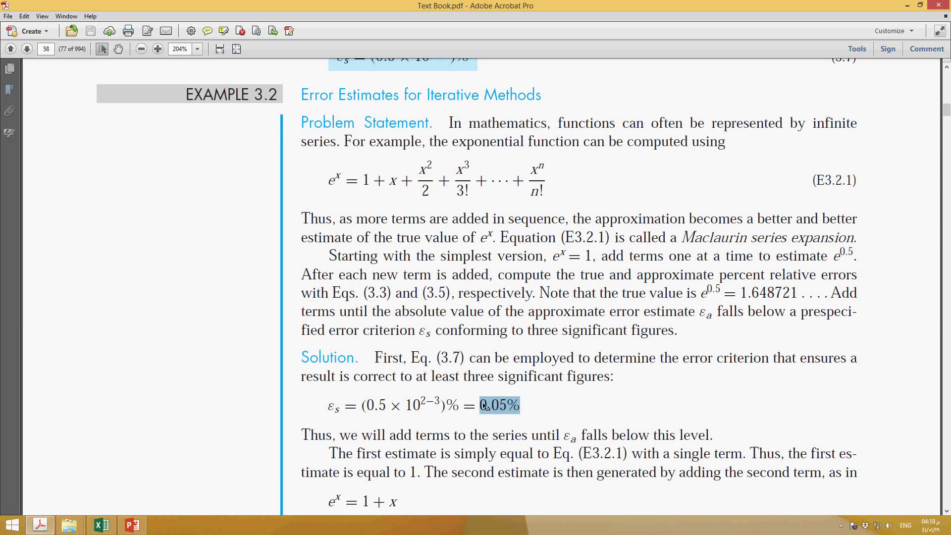
Switch back to Excel and check the six-term row, J15 to M15, against the textbook's error criterion
left_click(106, 529)
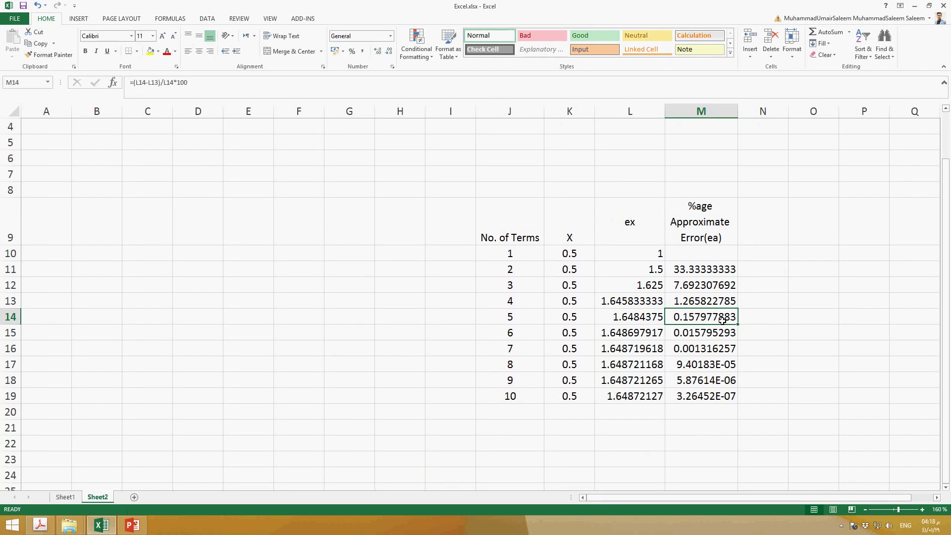
left_click(719, 339)
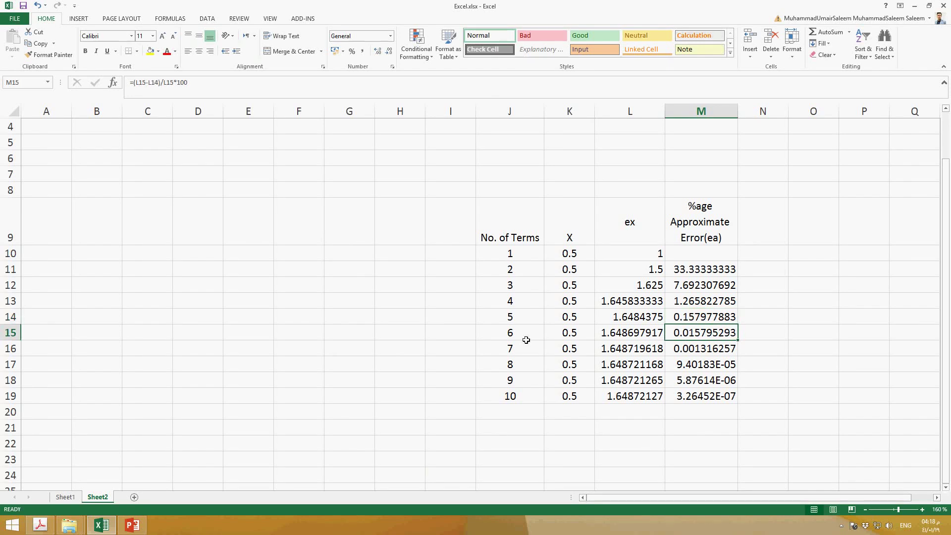
key("Left")
key("Left")
key("Left")
left_click_drag(742, 337, 520, 345)
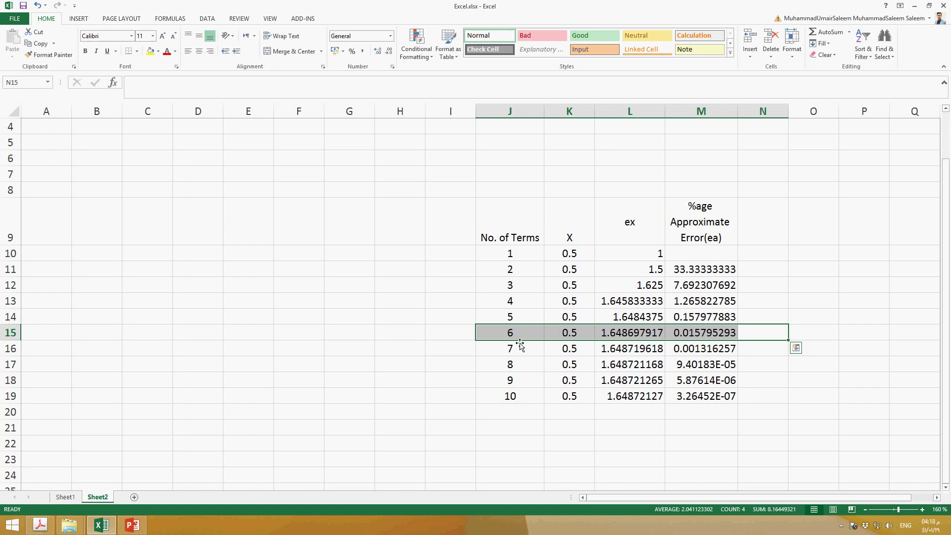
left_click(775, 234)
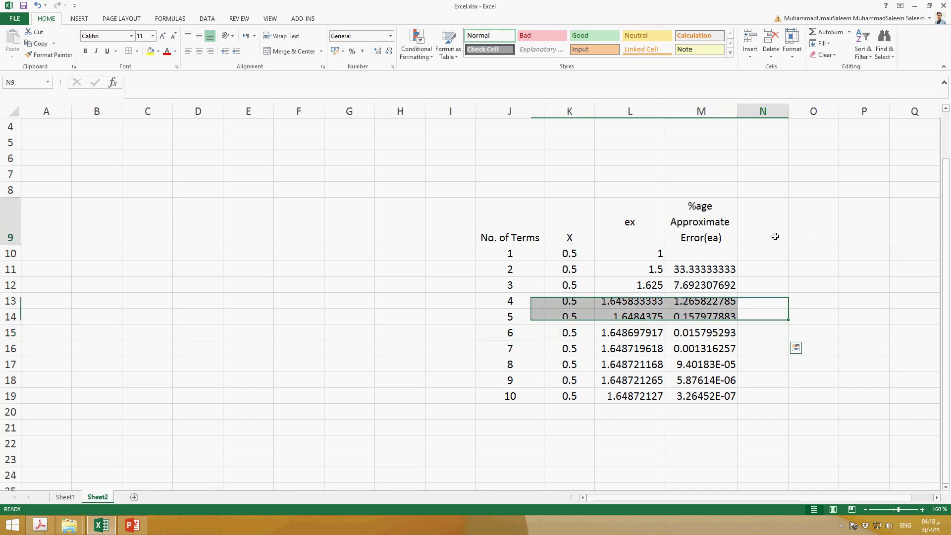
Enter the label True value in C11 and start a formula in D11 with =2
left_click(152, 270)
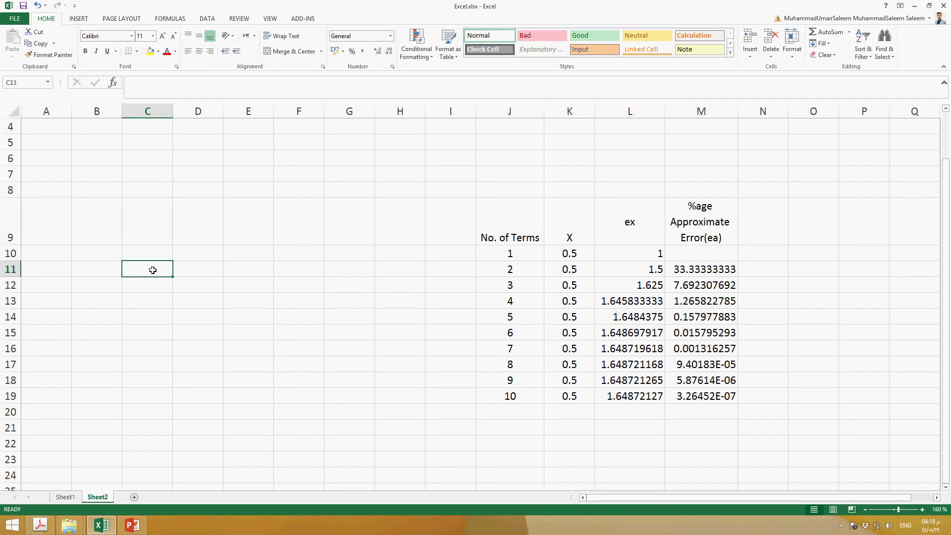
type("True va")
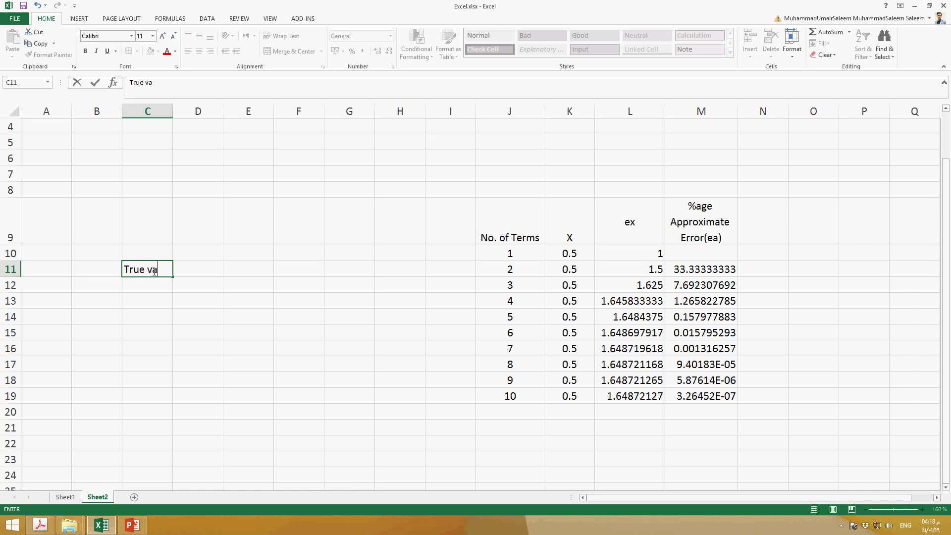
type("lue")
key("Tab")
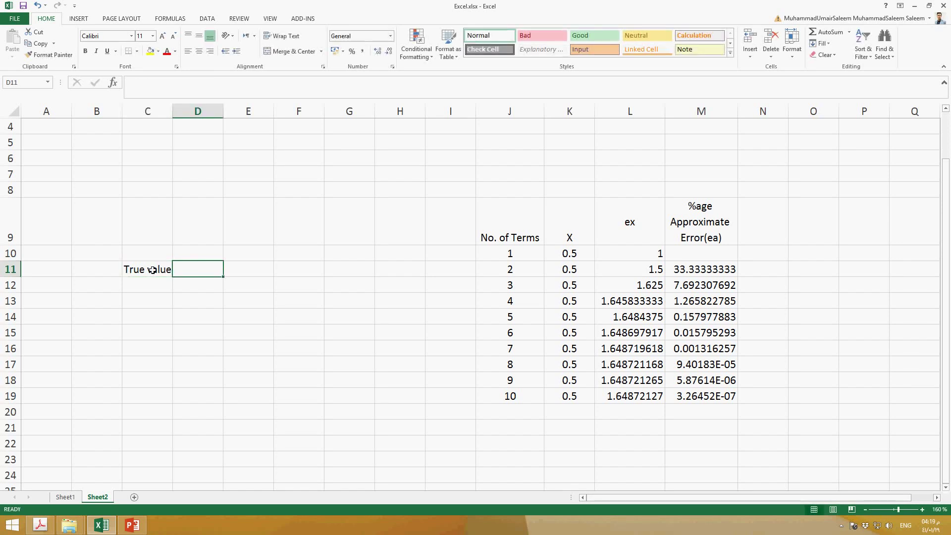
type("=2")
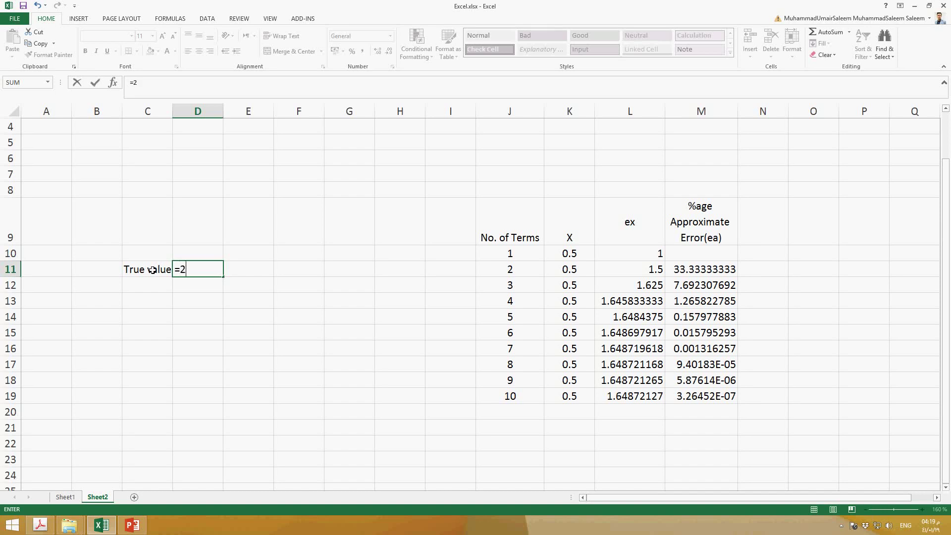